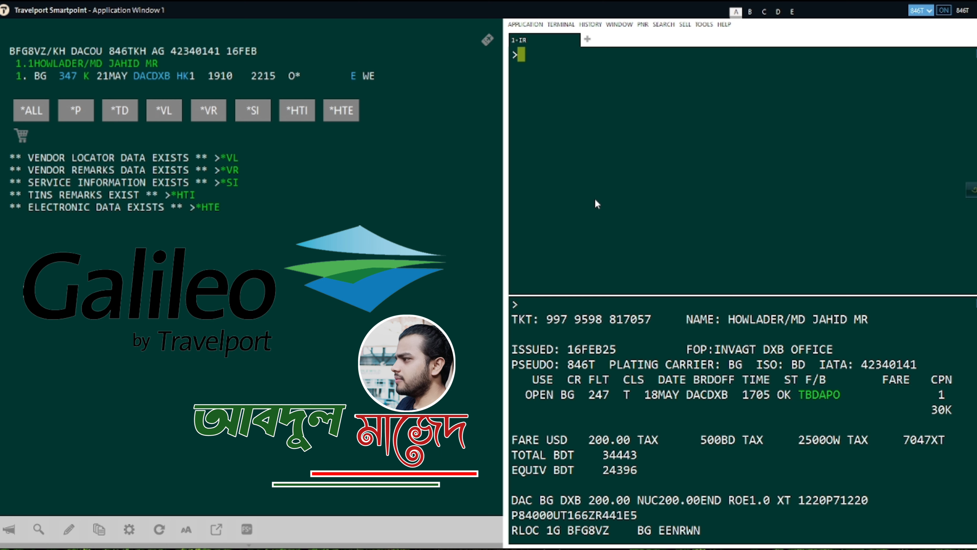
Price the booked itinerary on carrier BG with the electronic ticket modifier (FQCBG/ET)
type("FQCBG/E")
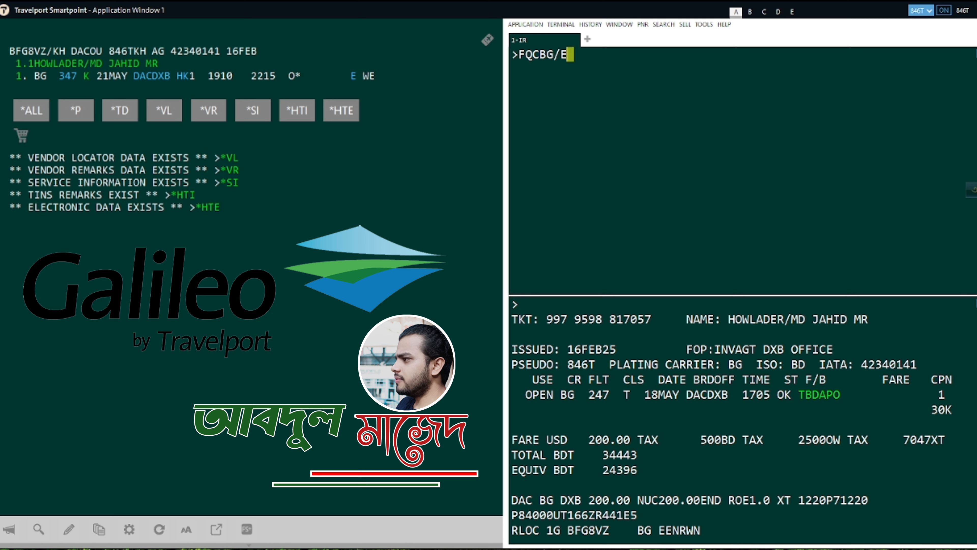
type("T")
key("Return")
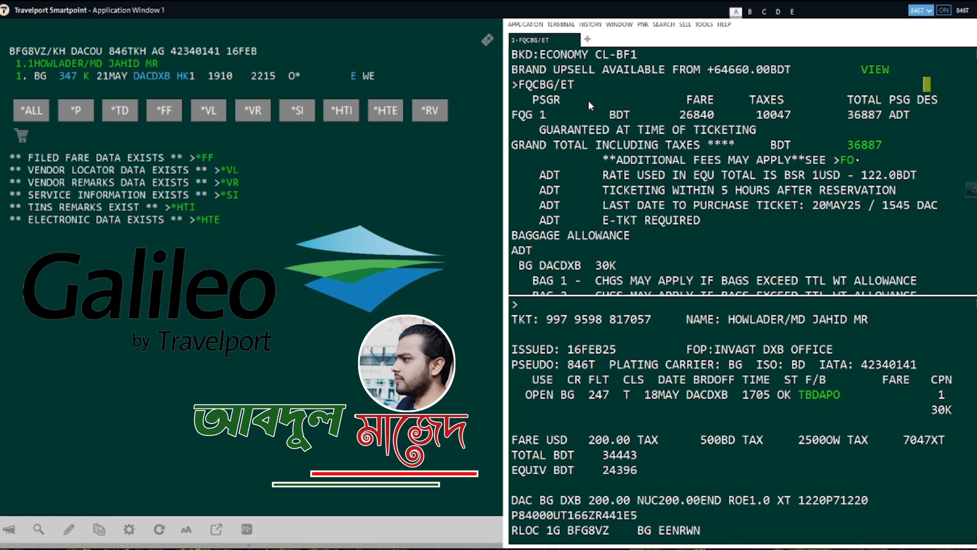
Add M as the received-from entry, end and retrieve the booking with ER, and reload it with IR
type("R.M")
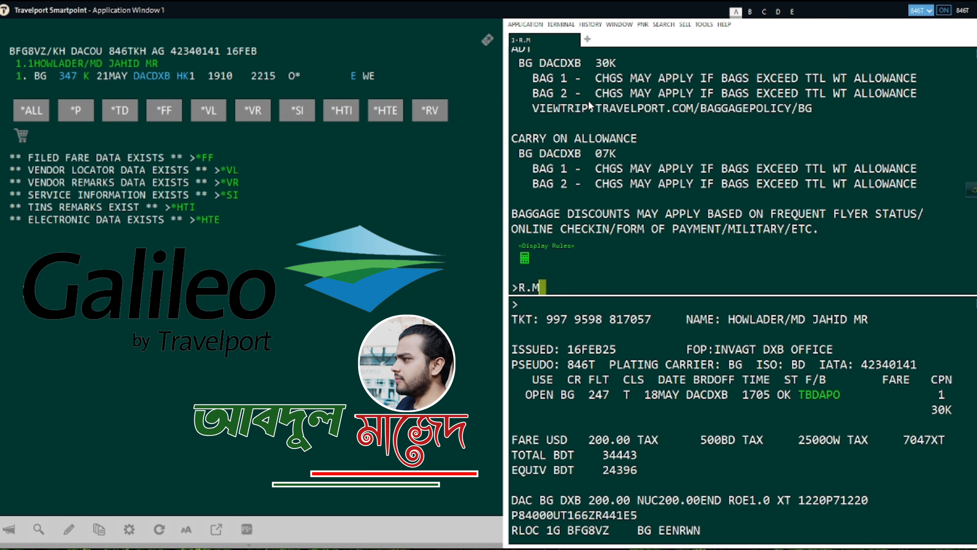
key("Return")
type("ER")
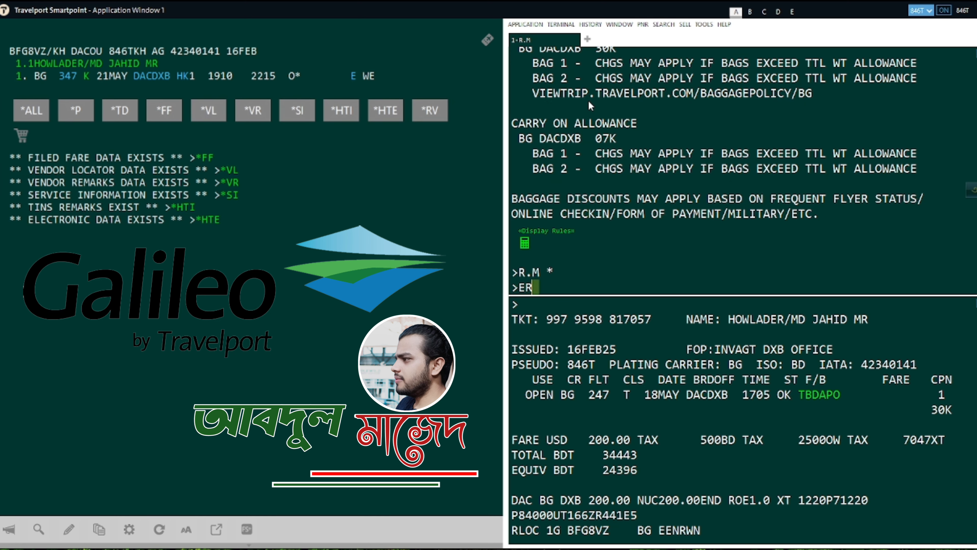
key("Return")
type("IR")
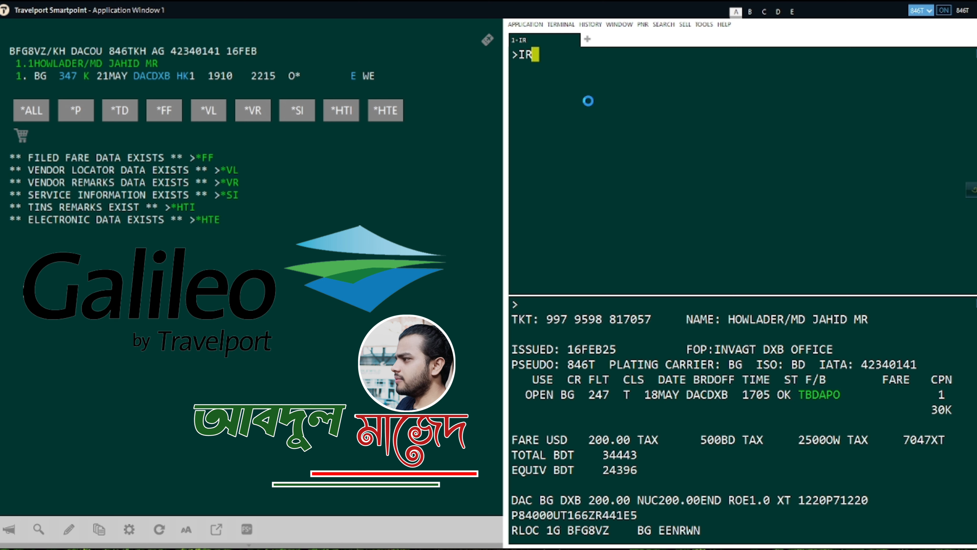
key("Return")
Open fare build 1, blank out tax fields 1 through 8 with one FBUTAX entry, and redisplay the fare build
type("*FB1")
key("Return")
type("FBUTAX")
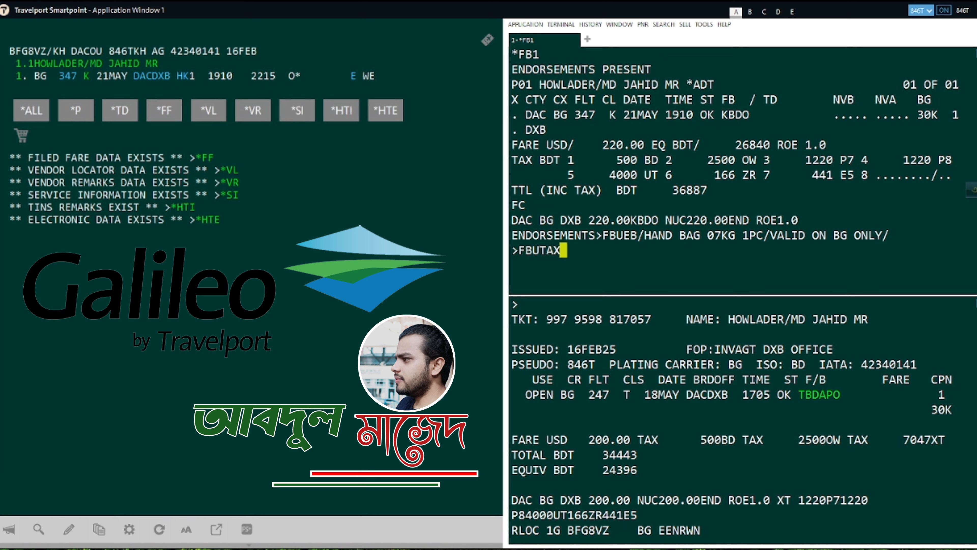
type("1/TAX2/+TAX3/+TAX4/+TAX5")
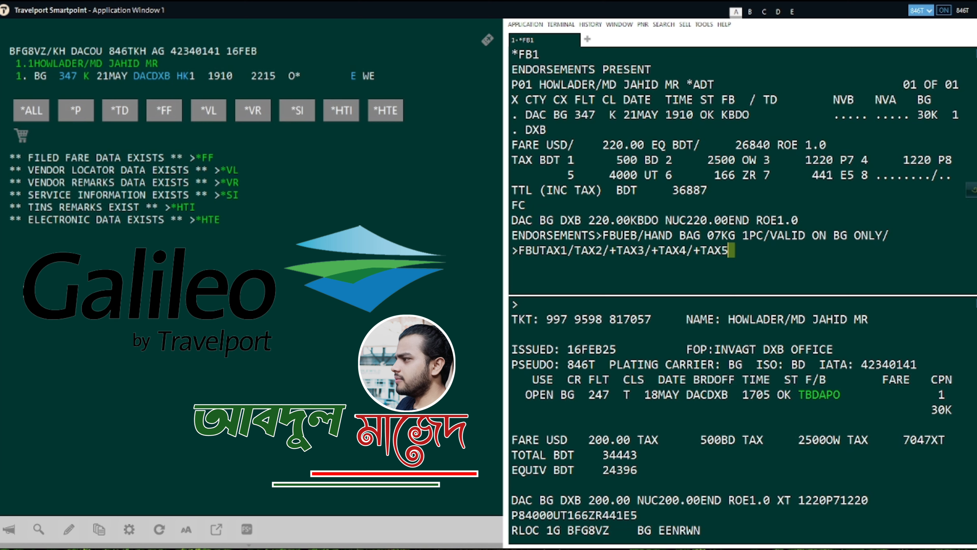
type("/+TAX6/+TAX7/+TAX8/")
key("Return")
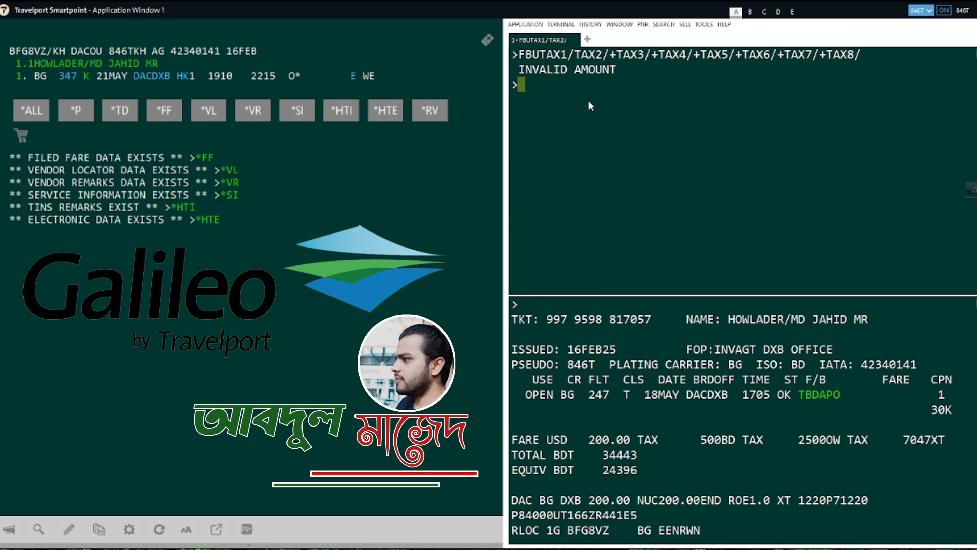
type("+")
key("Return")
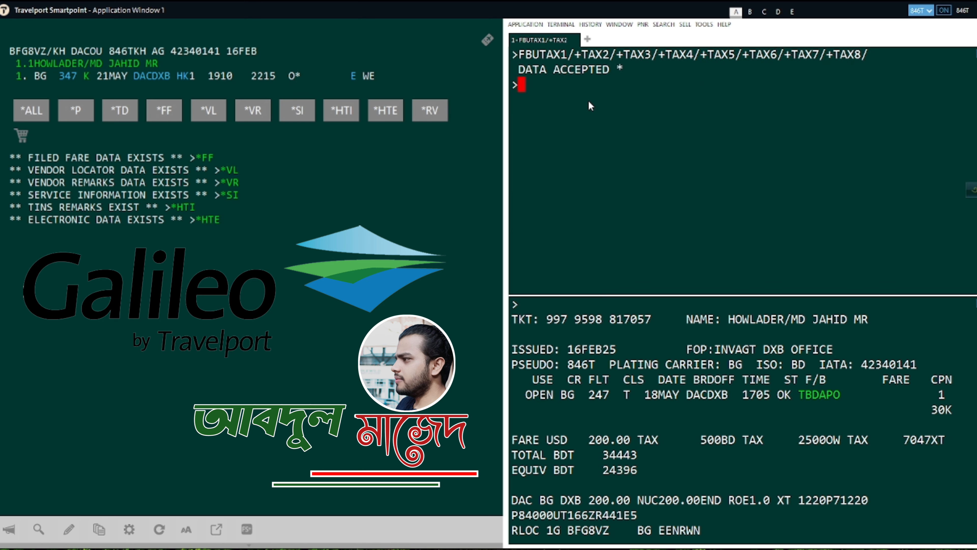
type("*FB1")
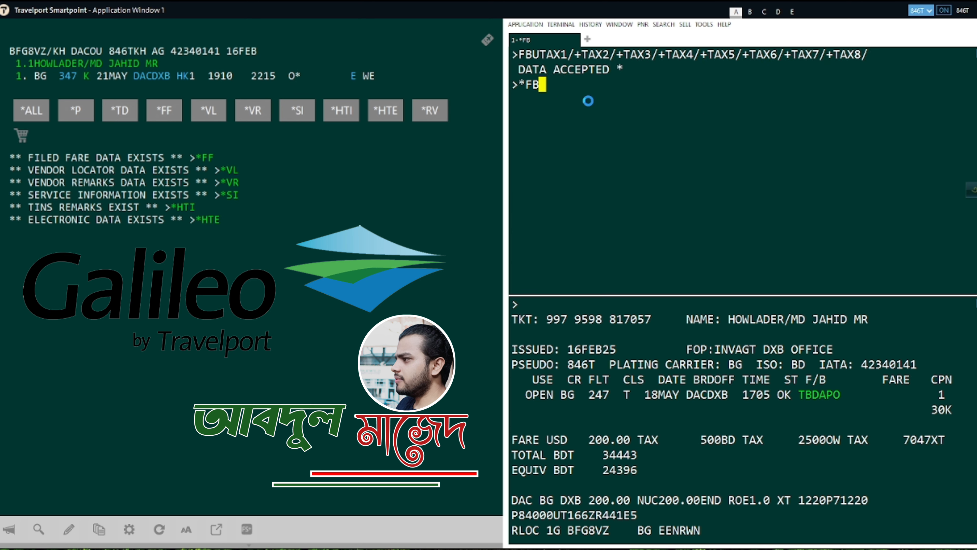
key("Return")
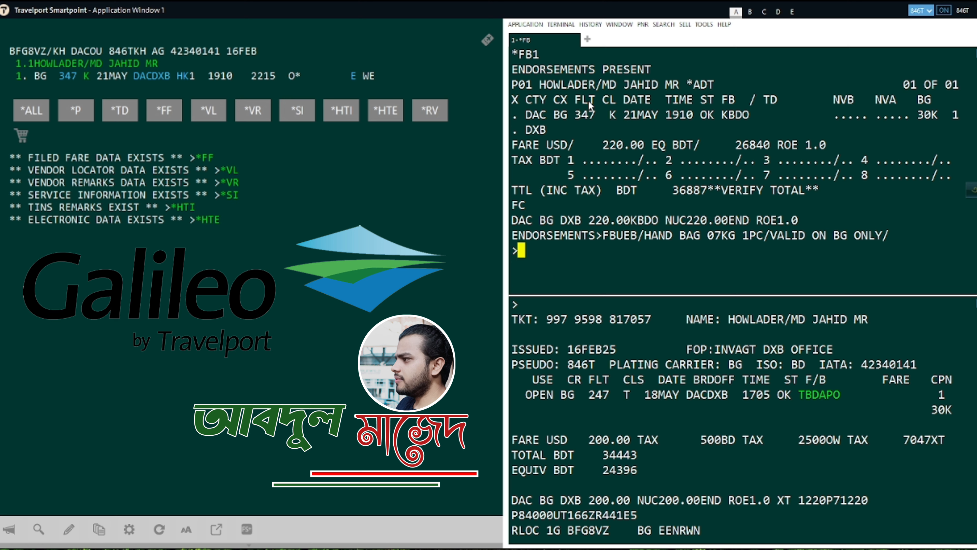
Set the base fare in the fare build to USD200.00 with an FBUFARE entry
type("FBUTA")
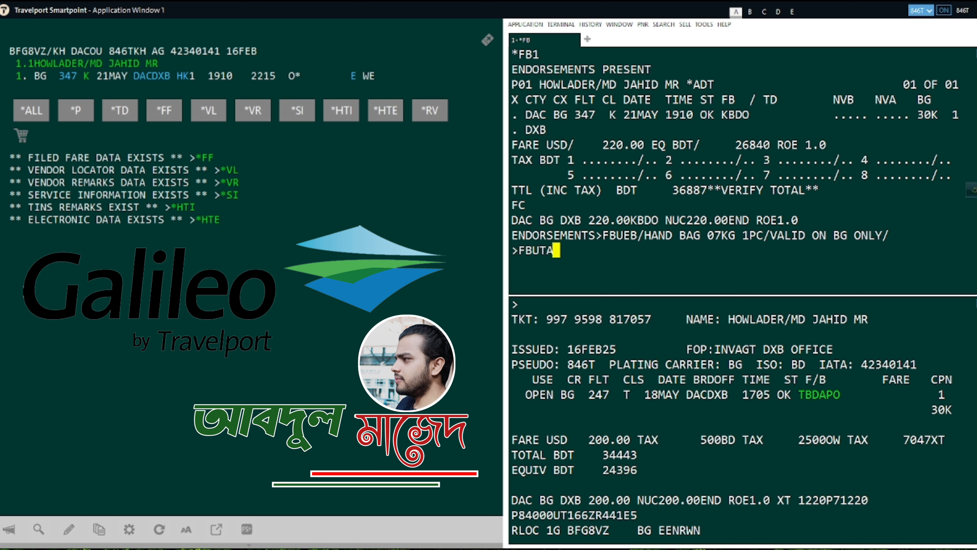
type("/")
key("BackSpace")
key("BackSpace")
key("BackSpace")
type("FARE/20")
key("BackSpace")
key("BackSpace")
type("20")
key("BackSpace")
key("BackSpace")
type("USD")
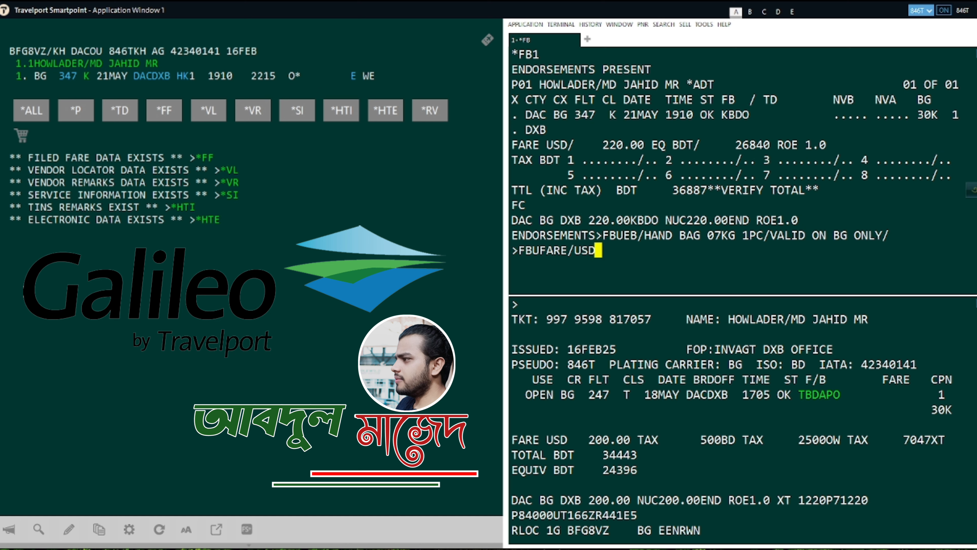
type("200")
key("Return")
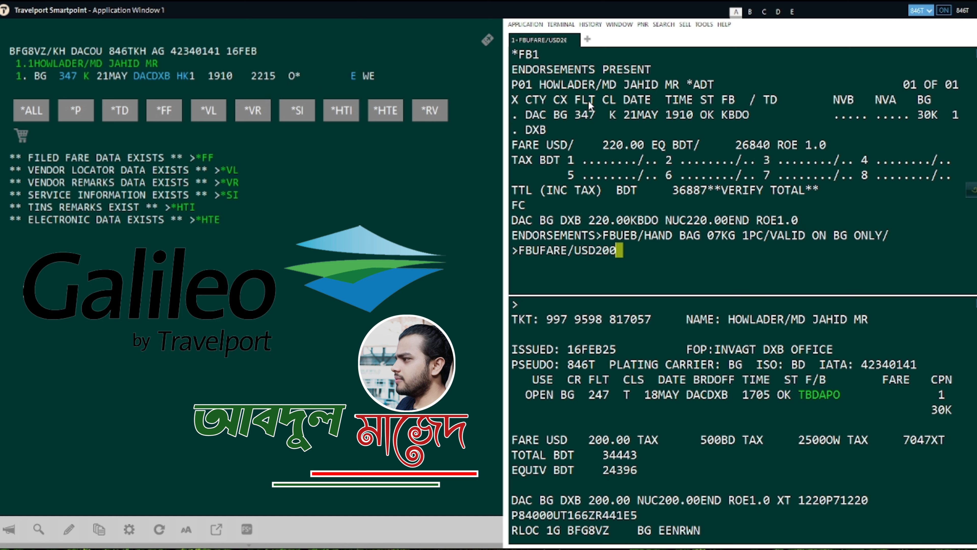
type("00")
key("BackSpace")
key("BackSpace")
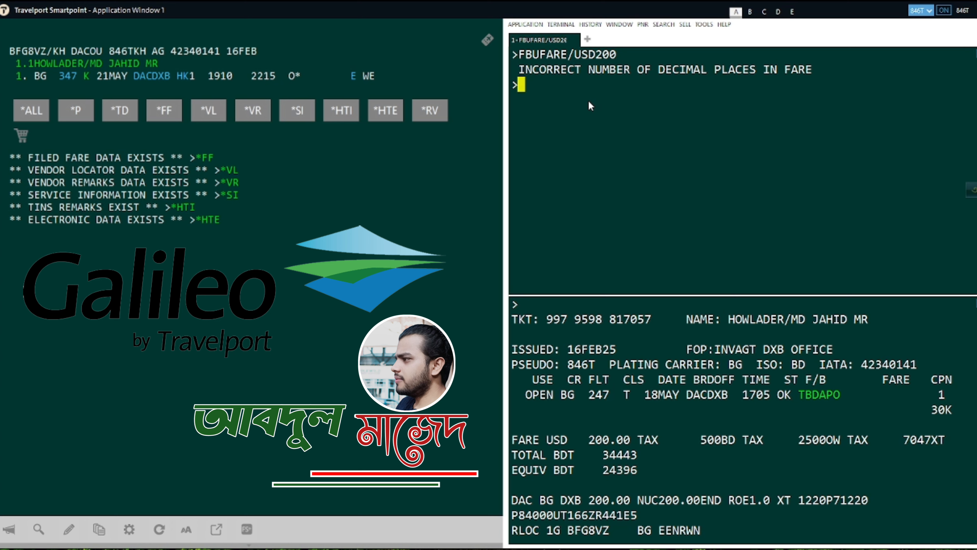
key("alt+Up")
type(".00")
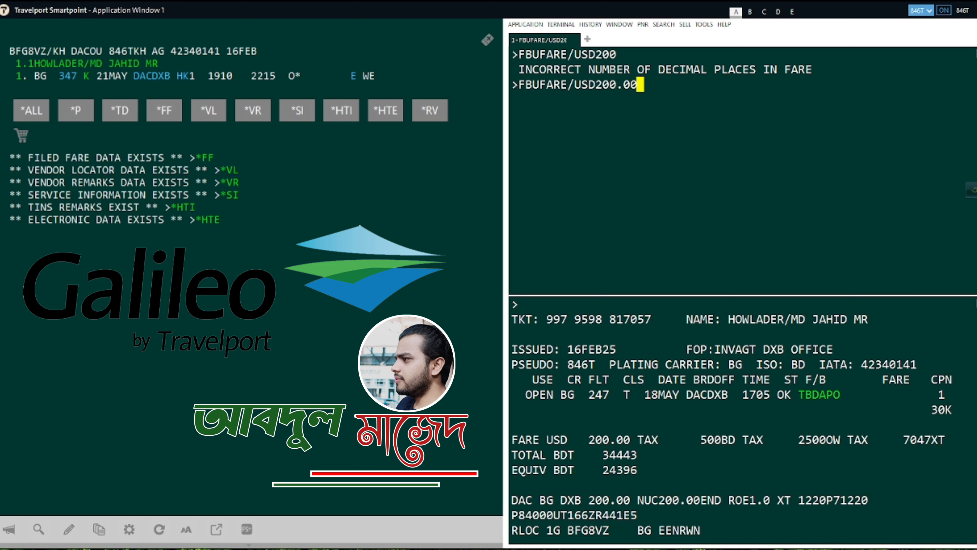
key("Return")
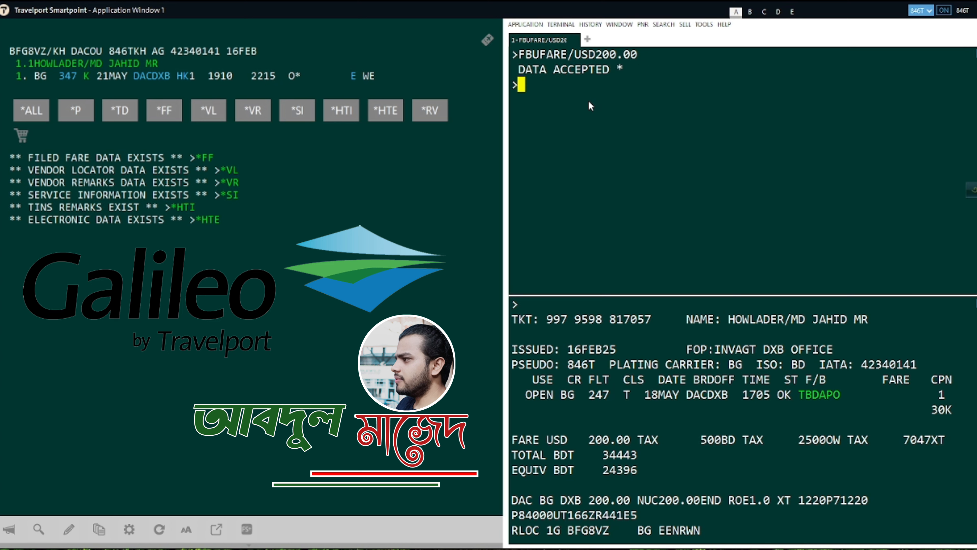
Set the equivalent fare to BDT24396 with an FBUEQ entry and redisplay the fare build
type("FBUR")
key("BackSpace")
type("EQ/")
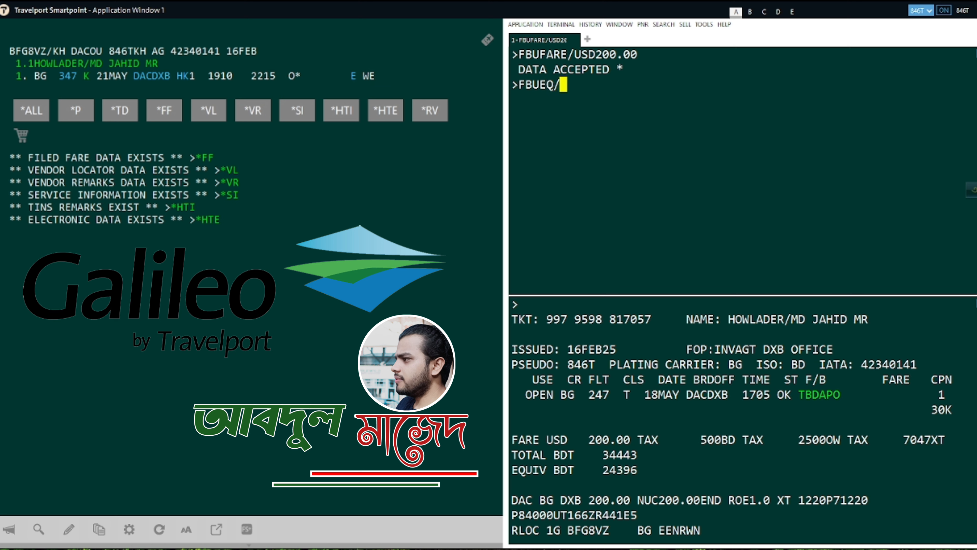
type("BDT24396")
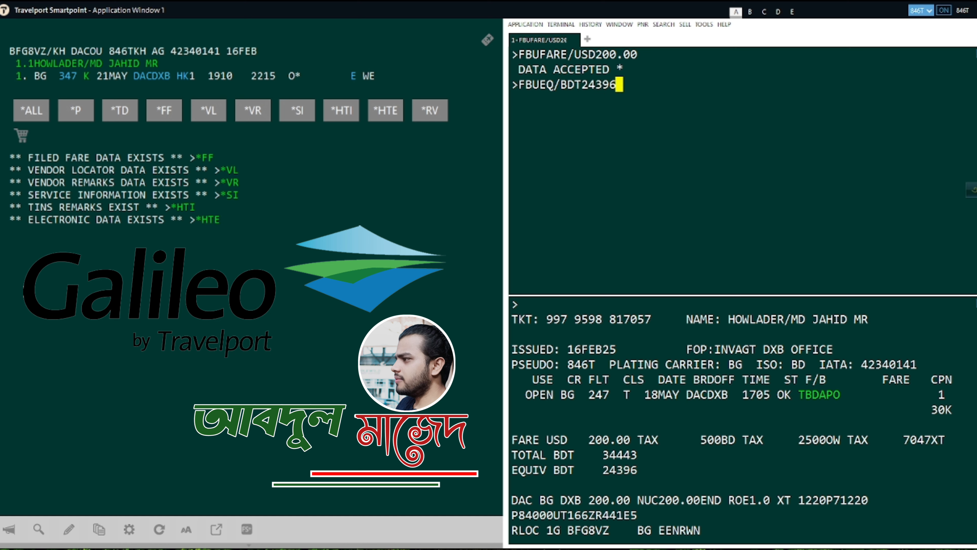
key("Return")
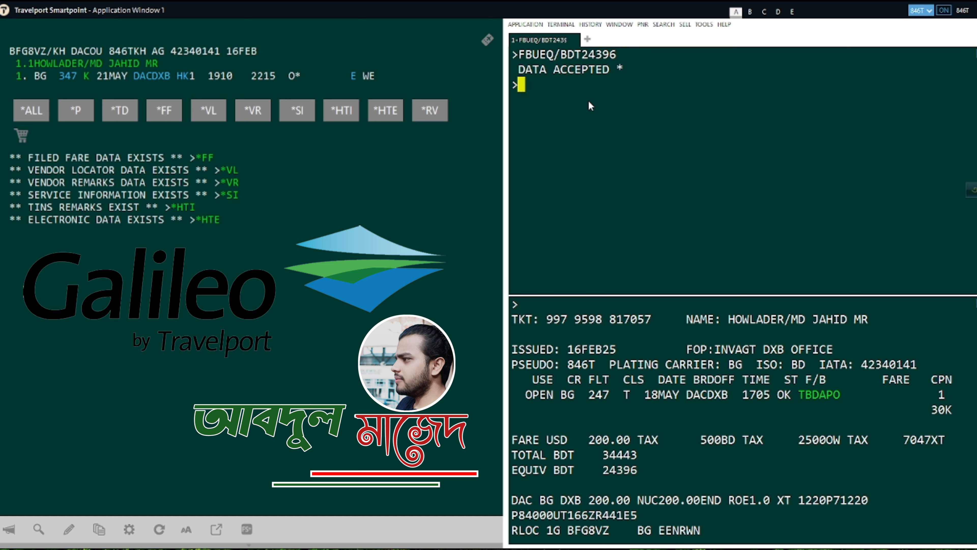
type("*FB1")
key("Return")
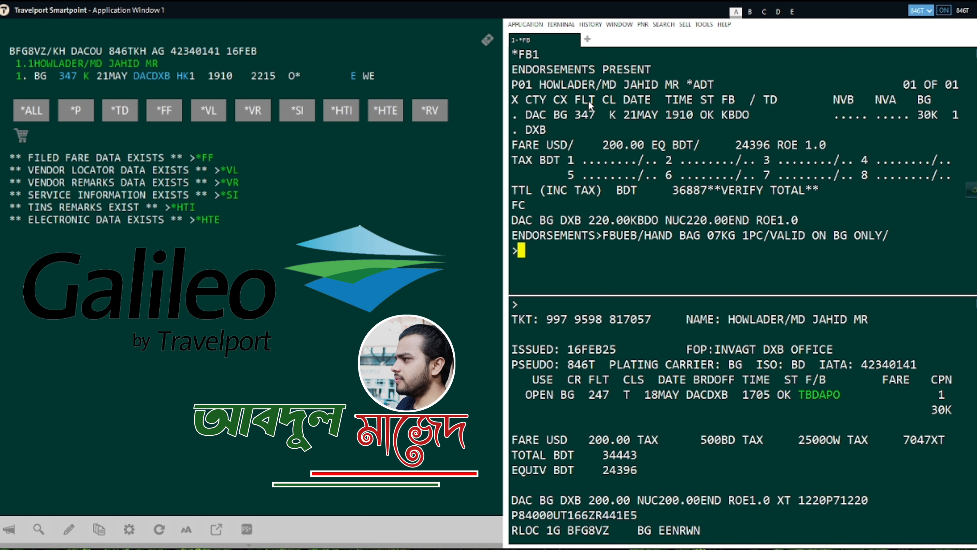
Copy the fare calculation DAC BG DXB 200.00 NUC200.00 from the original ticket into the fare build's FBUFC entry
left_click_drag(513, 500, 705, 500)
key("ctrl+c")
type("FNI")
key("BackSpace")
key("BackSpace")
key("BackSpace")
type("FBUFC/")
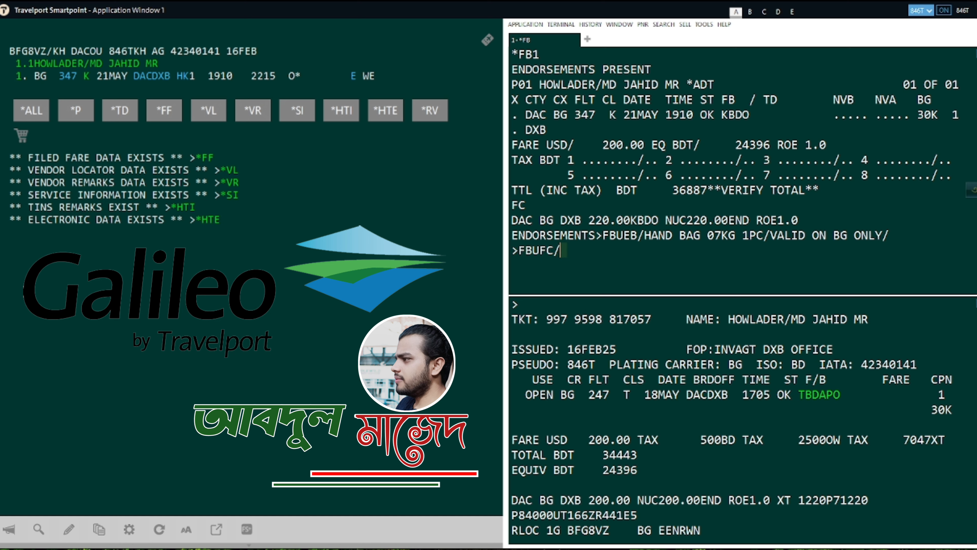
key("ctrl+v")
key("Return")
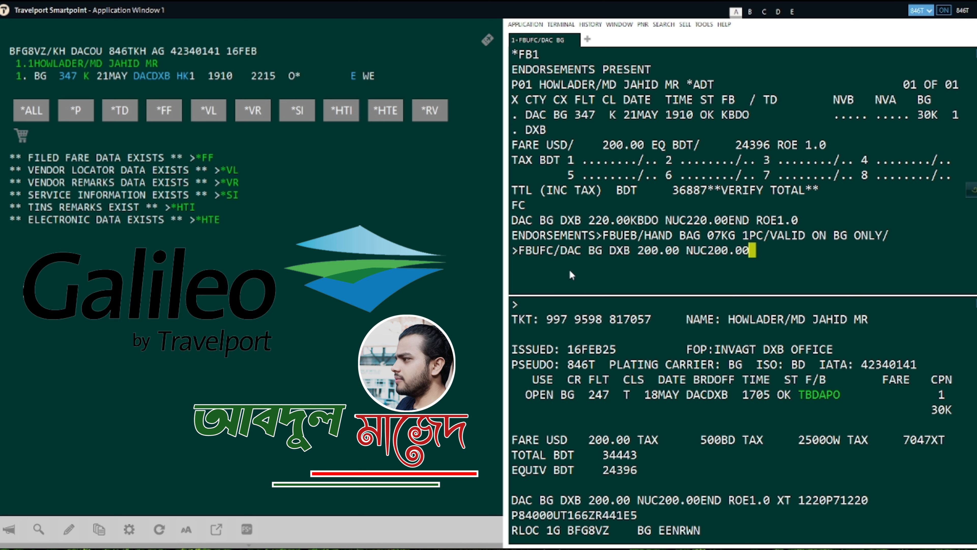
Set the rate of exchange to 1.0 with an FBUROE entry and redisplay the fare build
type("FB")
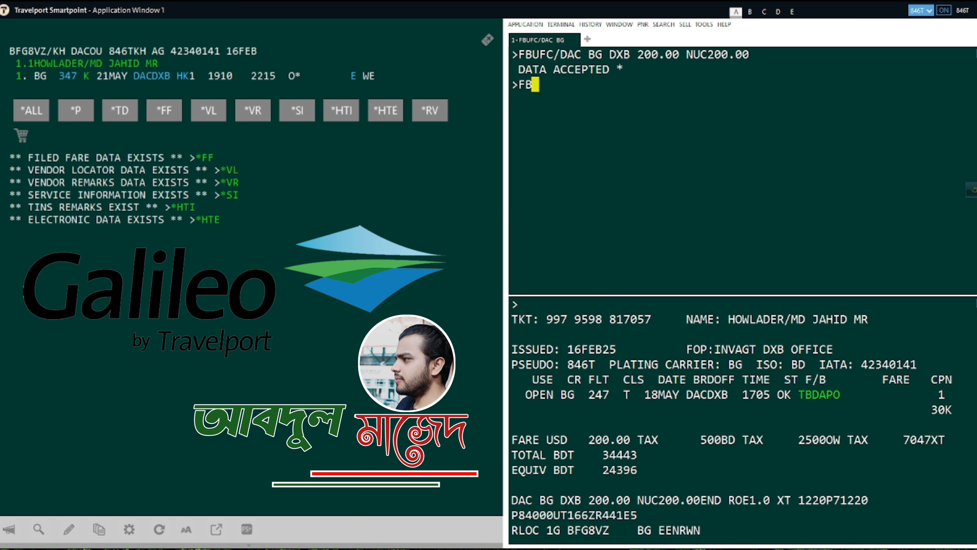
type("UROE/1")
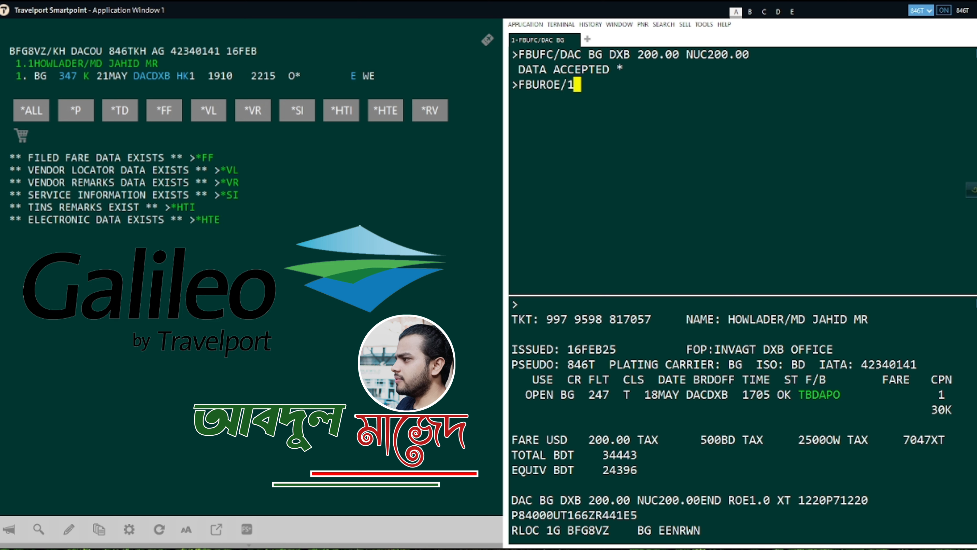
type(".0")
key("Return")
type("*FB")
key("Return")
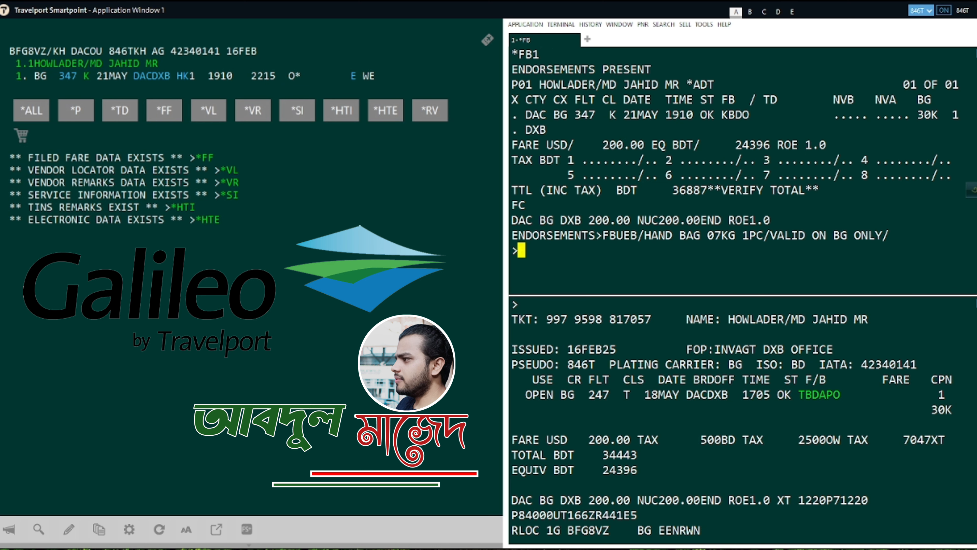
Set the not-valid-after date to 21MAY25 with an FBUNVA entry and redisplay the fare build
type("FBUNVA/")
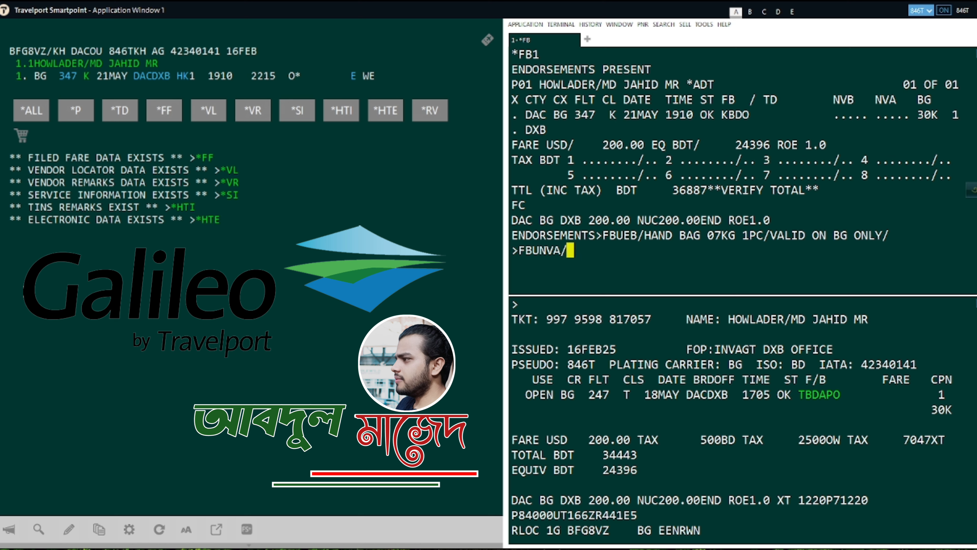
type("21MAY25")
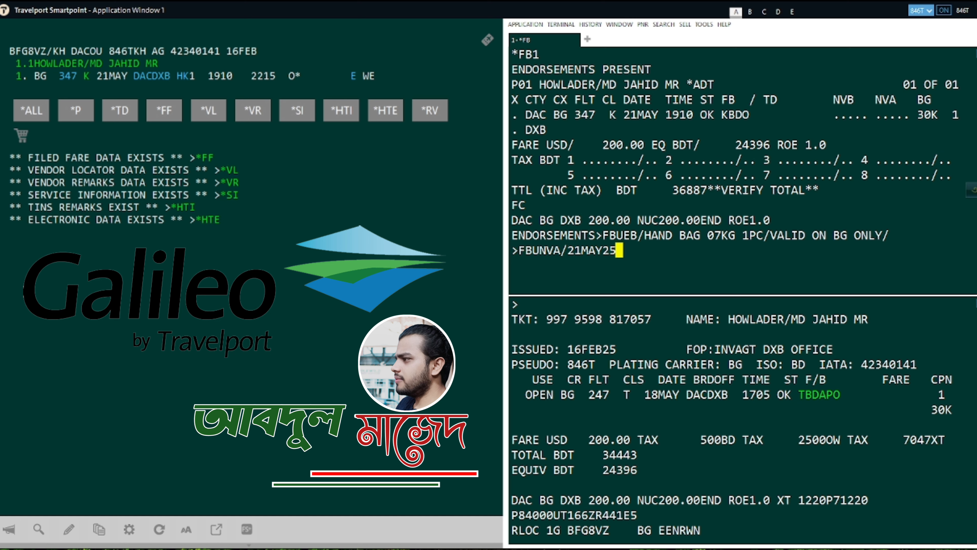
key("Return")
type("*FB")
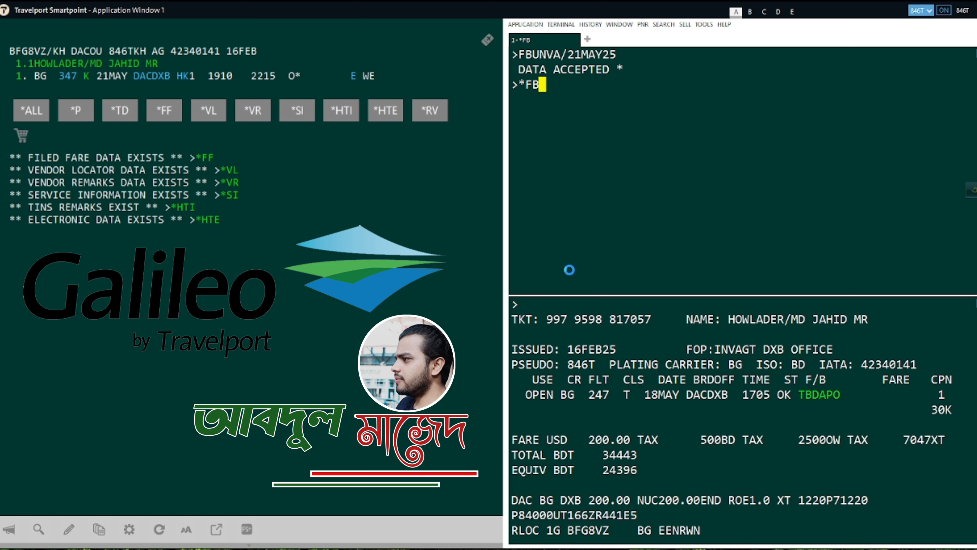
key("Return")
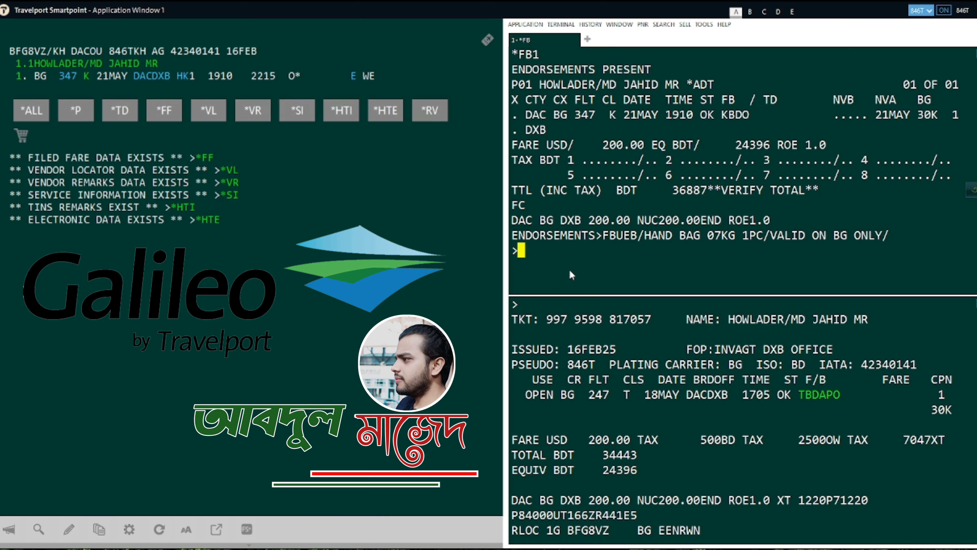
Begin an FBUEB endorsement entry with the text VALID ON BG ONLY/ copied from the existing endorsement line
type("FBUEB/")
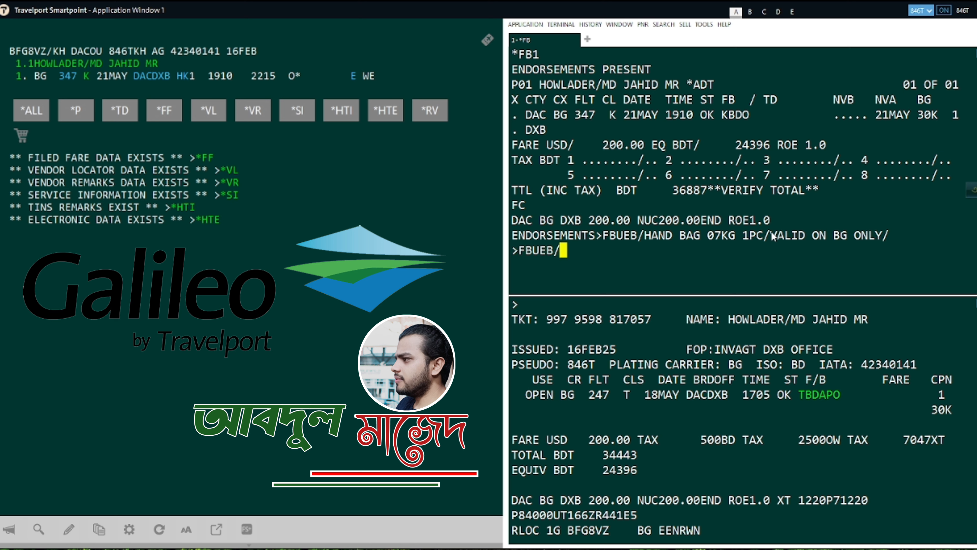
left_click_drag(770, 236, 895, 232)
key("ctrl+c")
left_click(651, 263)
key("ctrl+v")
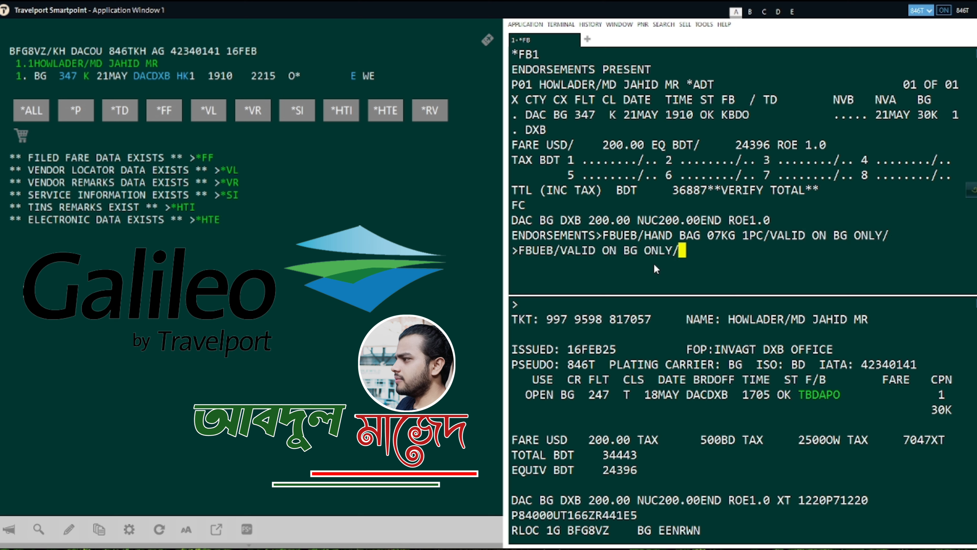
Complete the endorsement with BG247 FLIGHT DATE 18MAY EARLY DEPARTURE PAX MISS THIS FLIGHT and submit it
type("BG247")
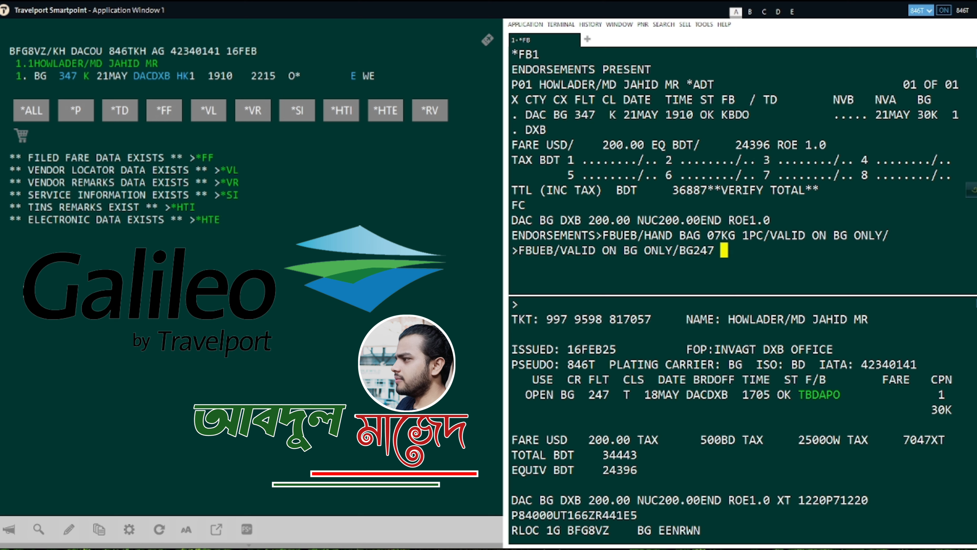
type(" FLIGHT")
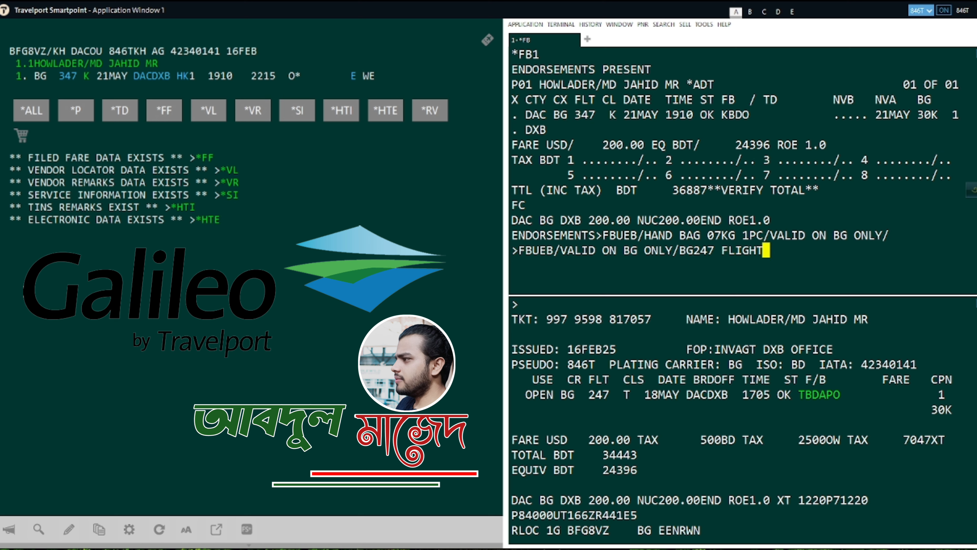
type(" DATE 18MAY ")
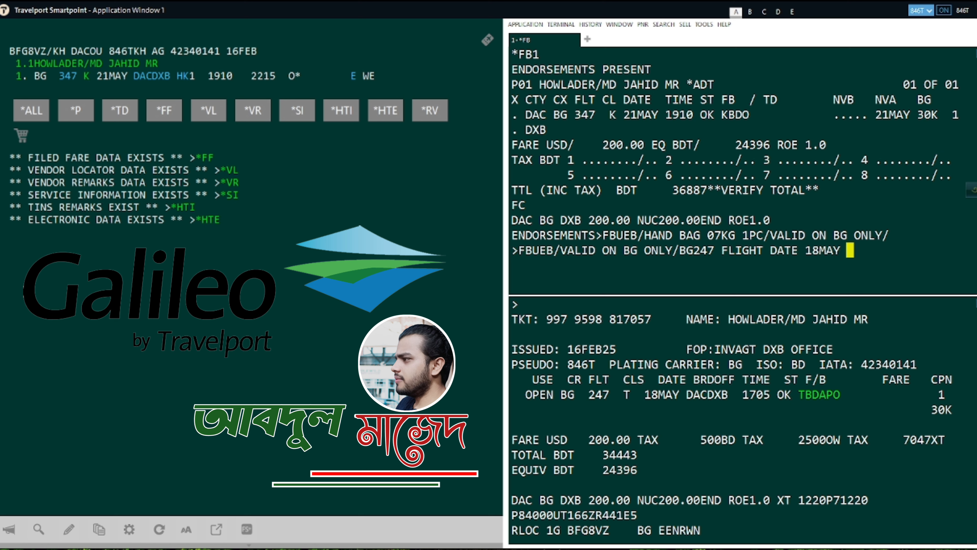
type("EARLY DEPAR")
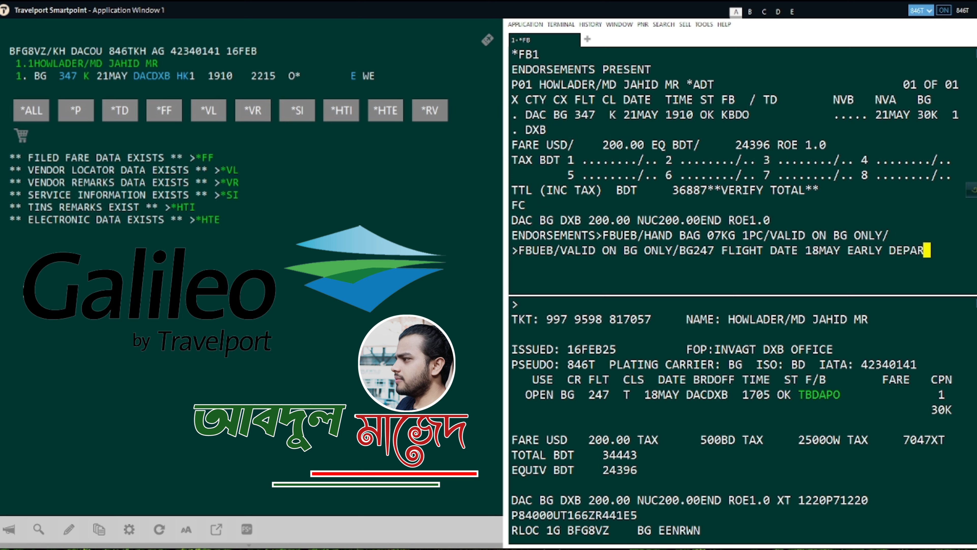
type("TURE")
type("PAX F")
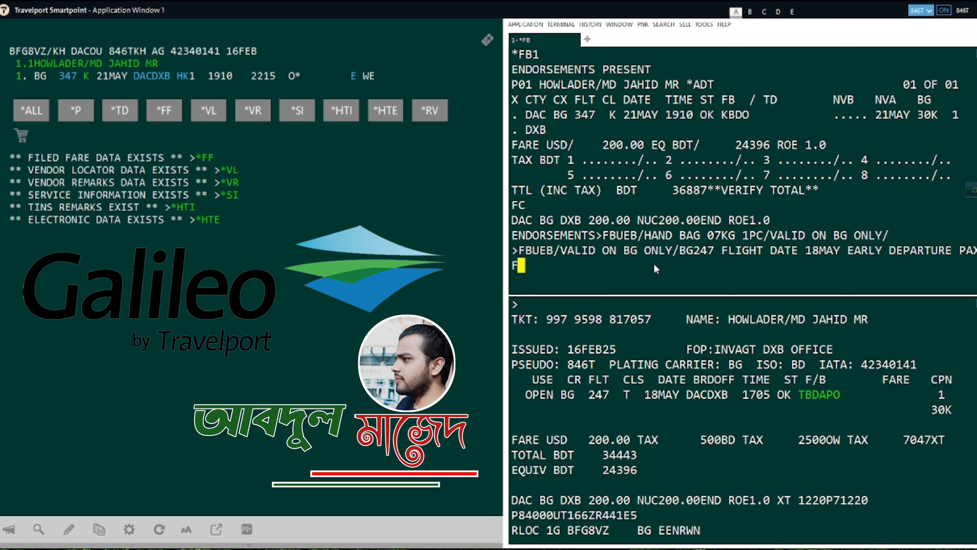
key("BackSpace")
type("MISS THIS FLIGHT")
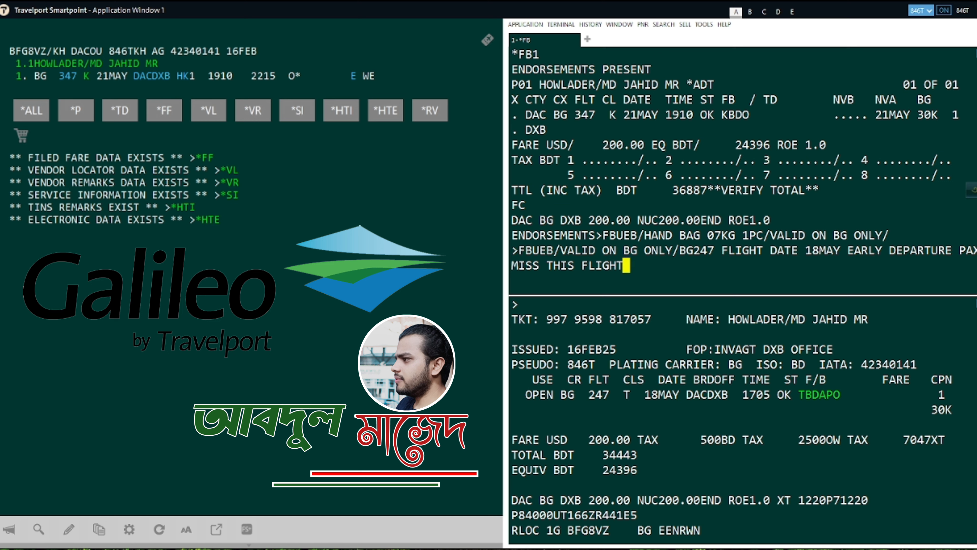
key("Return")
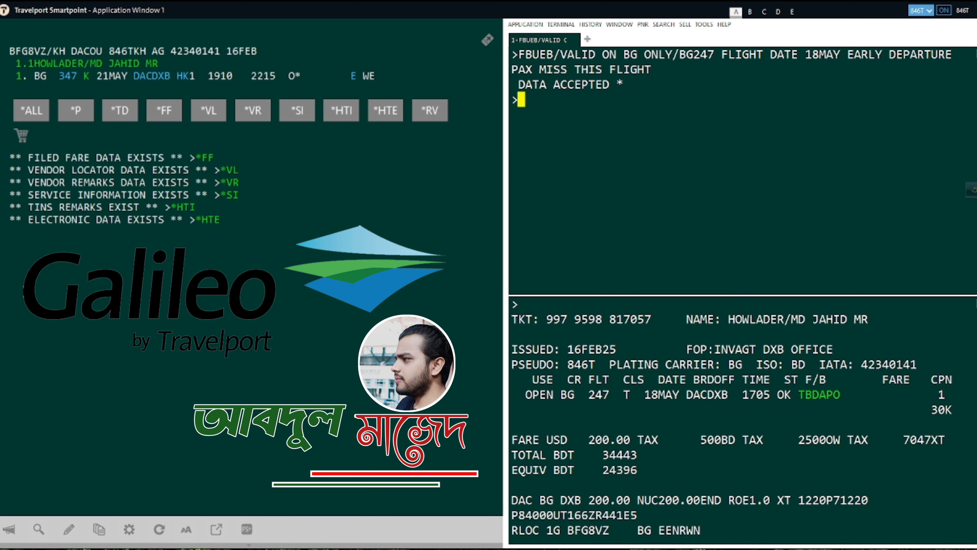
Redisplay the fare build with *FB and page down with MD to read the full endorsement
type("*FB")
key("Return")
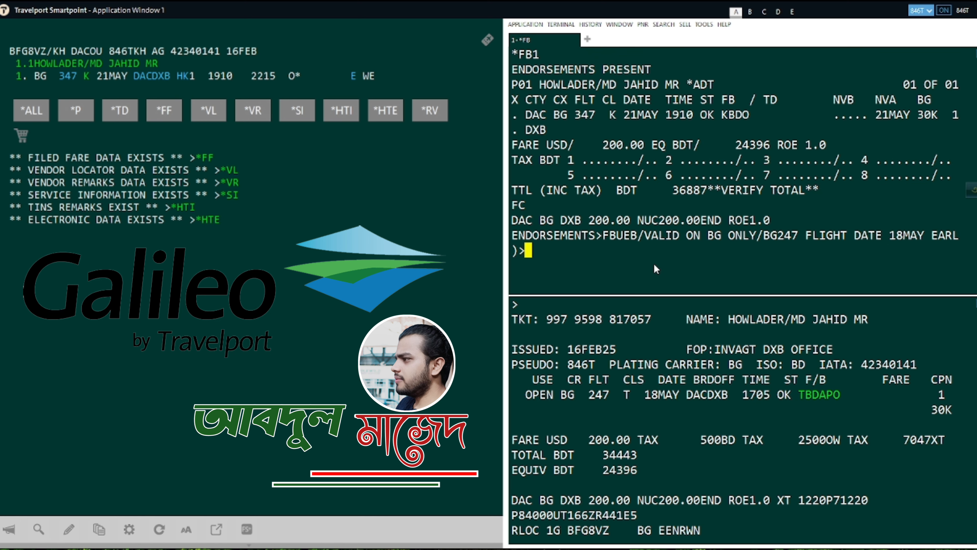
type("MD")
key("Return")
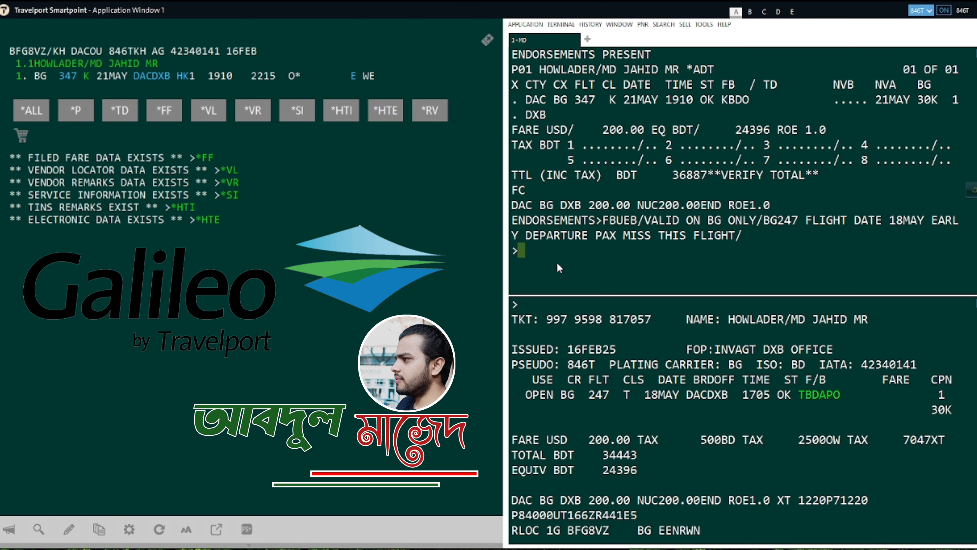
Generate the fare total with an FBUTTL/ entry and file the manual fare with FBF
type("FBUTTL/")
key("Return")
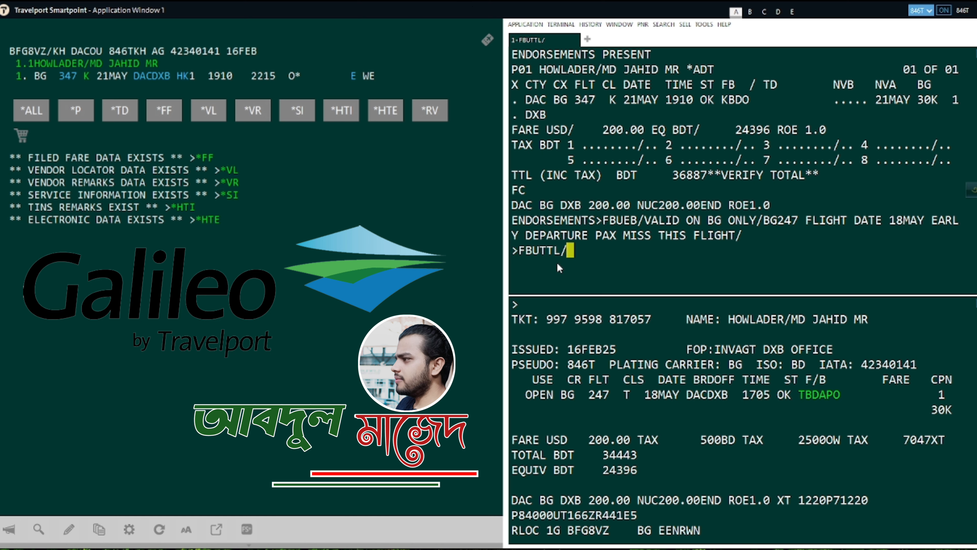
type("FBF")
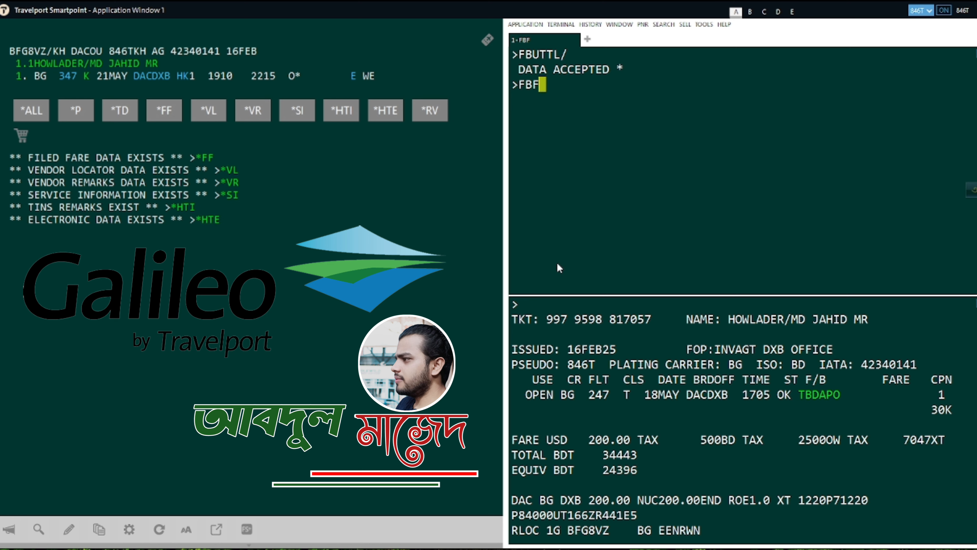
Save the filed manual fare with received-from entry R.M and ER, and retrieve the booking again with IR
type("R.M")
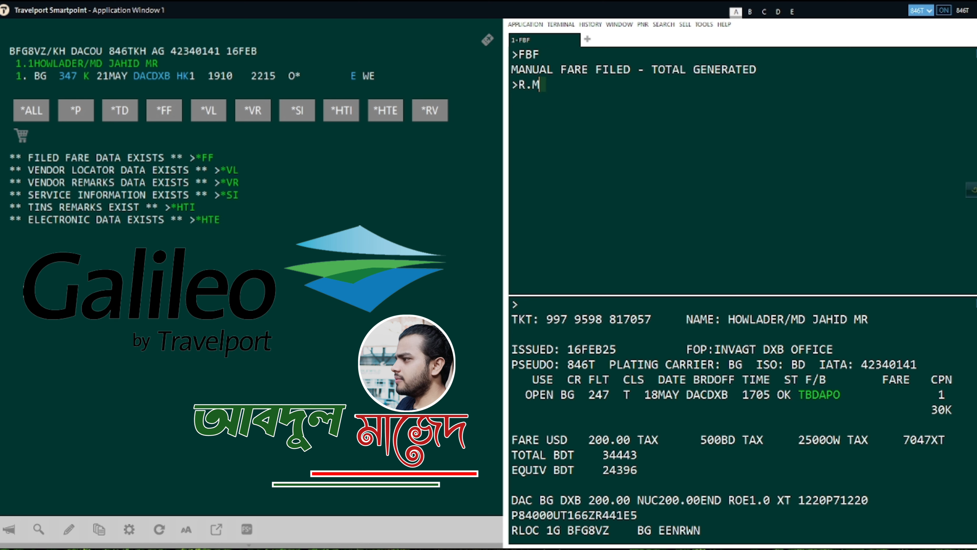
key("Return")
type("ER")
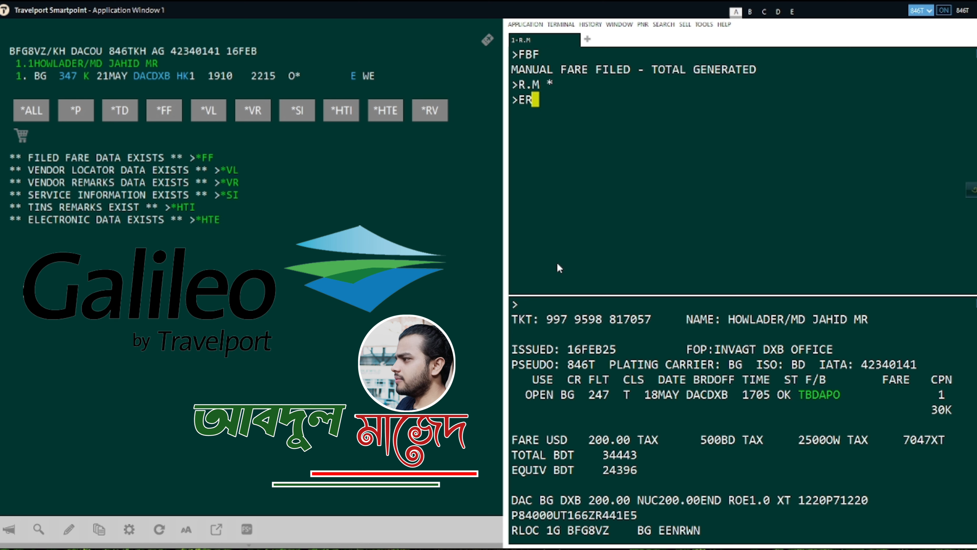
key("Return")
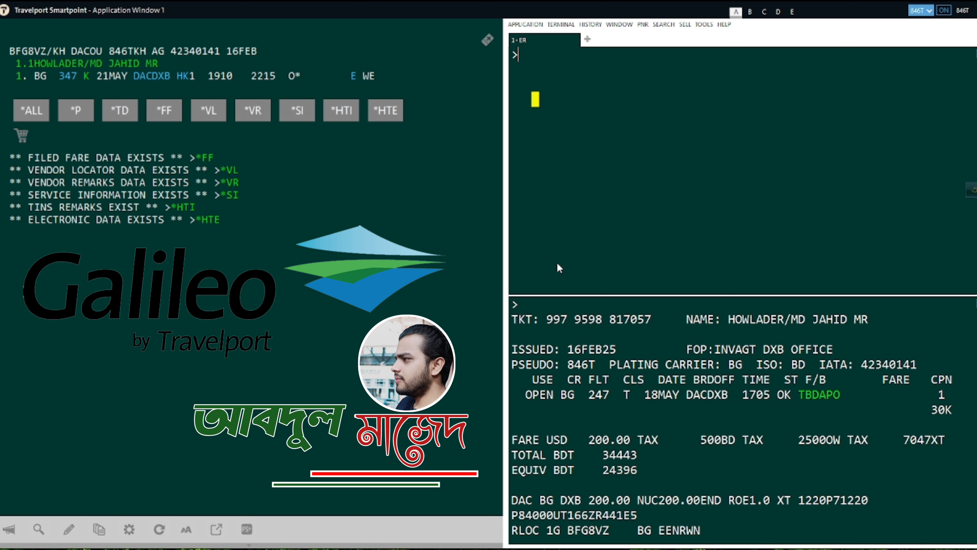
type("IR")
key("Return")
Start an exchange on filed fare 1 with TMU1FEX and the original ticket number, accepting automatic FEX processing
type("TMU1FEX")
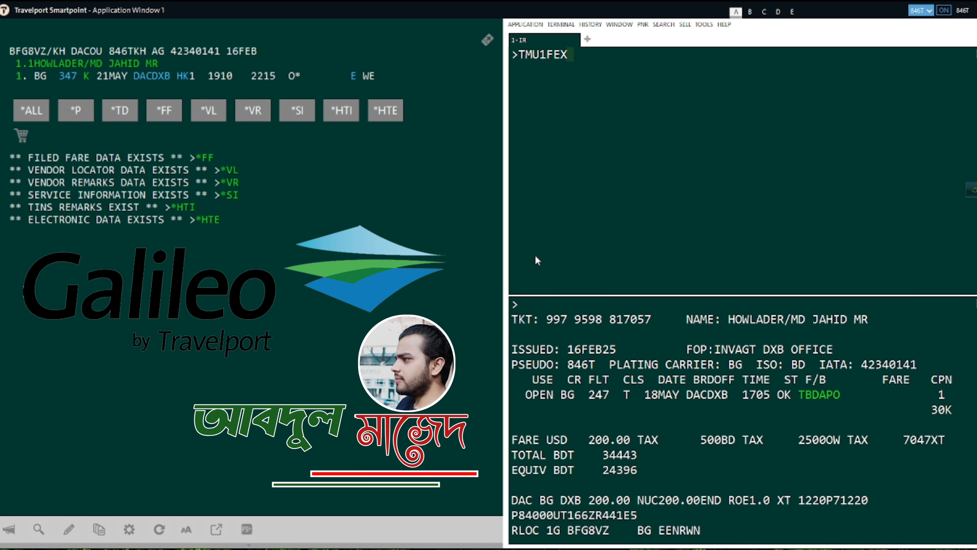
left_click_drag(647, 319, 549, 321)
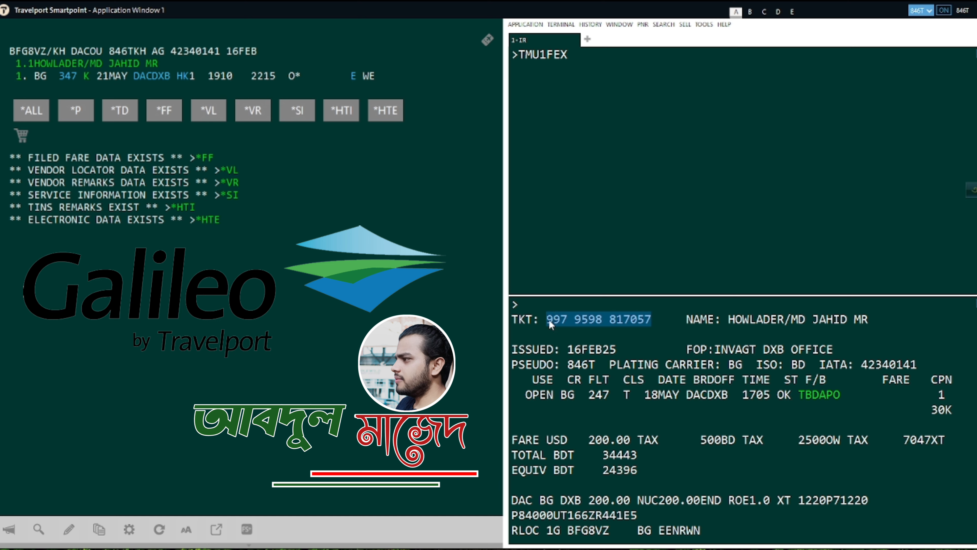
left_click(630, 98)
key("ctrl+v")
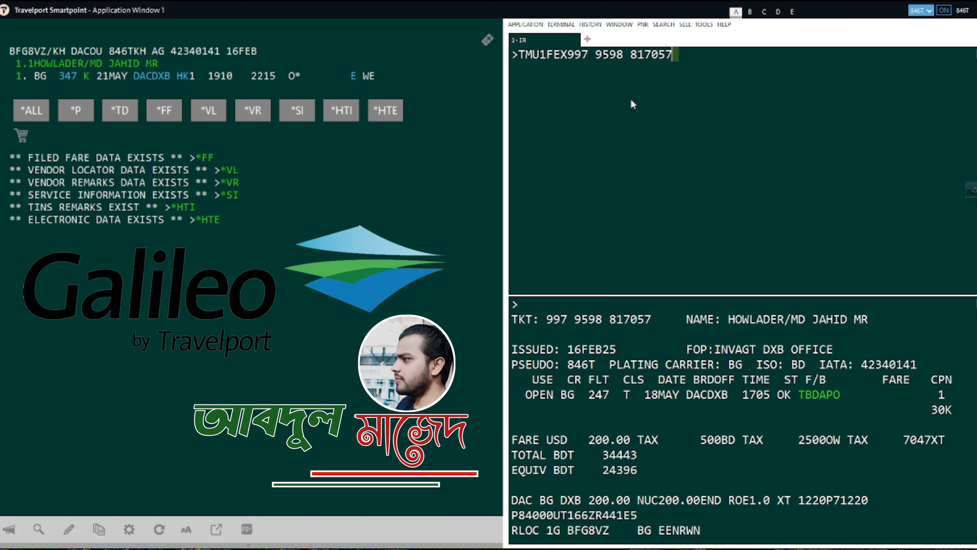
key("Return")
type("NG? Y/N ·N")
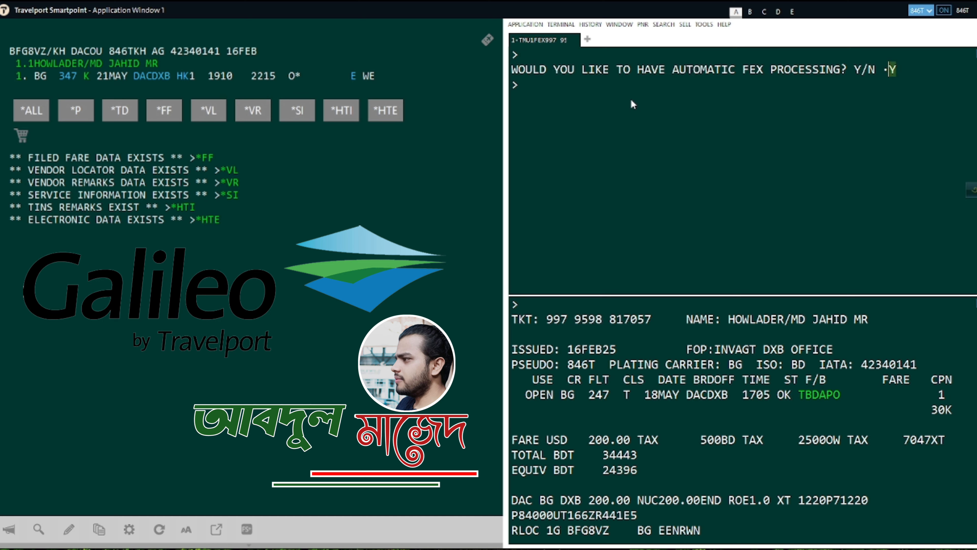
key("Return")
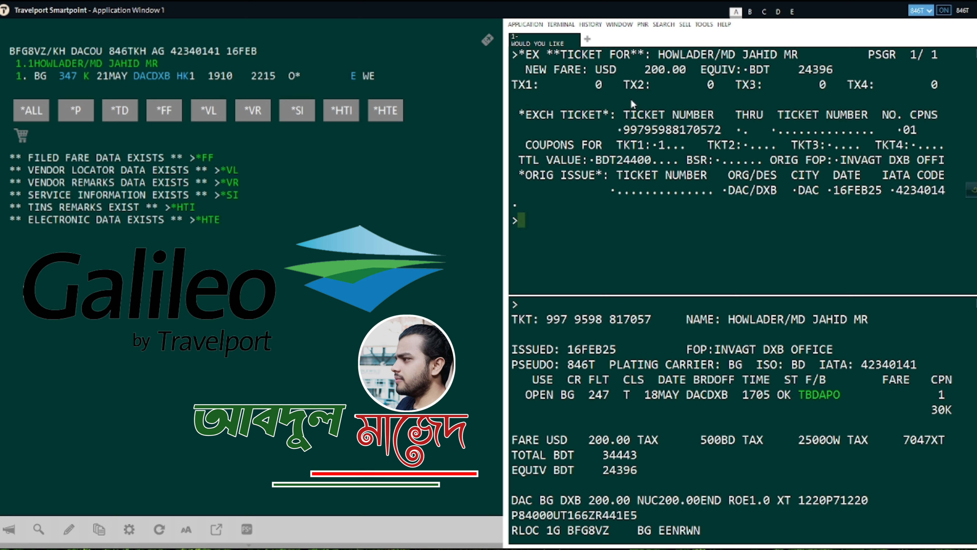
Set the exchanged ticket's total value to BDT24396 and submit the exchange and paid-taxes masks
key("Tab")
key("Tab")
key("Tab")
key("Tab")
key("Tab")
key("Tab")
key("Tab")
key("Right")
key("Right")
key("Right")
key("Right")
key("Right")
type("396")
key("Tab")
key("Tab")
key("Tab")
key("Tab")
key("Tab")
key("Tab")
key("Tab")
key("Tab")
key("Return")
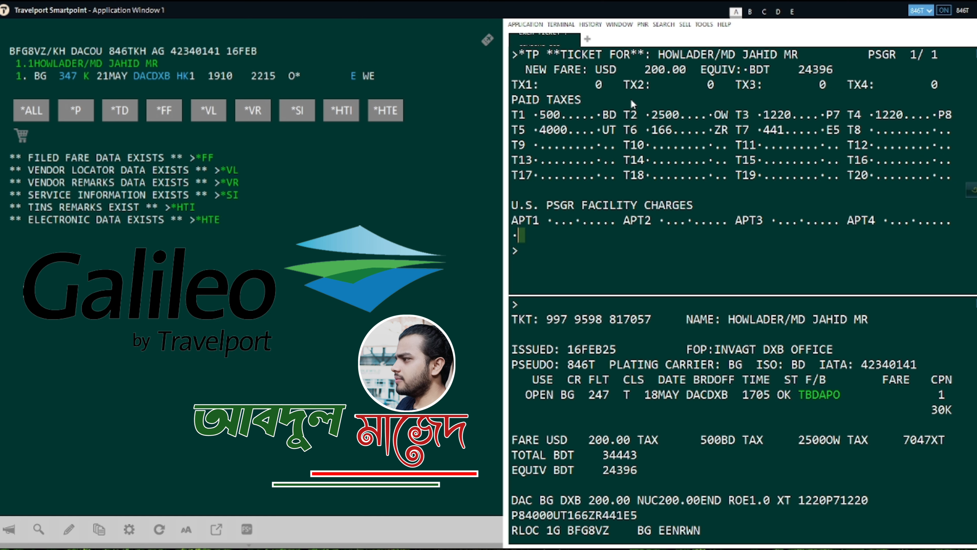
key("Return")
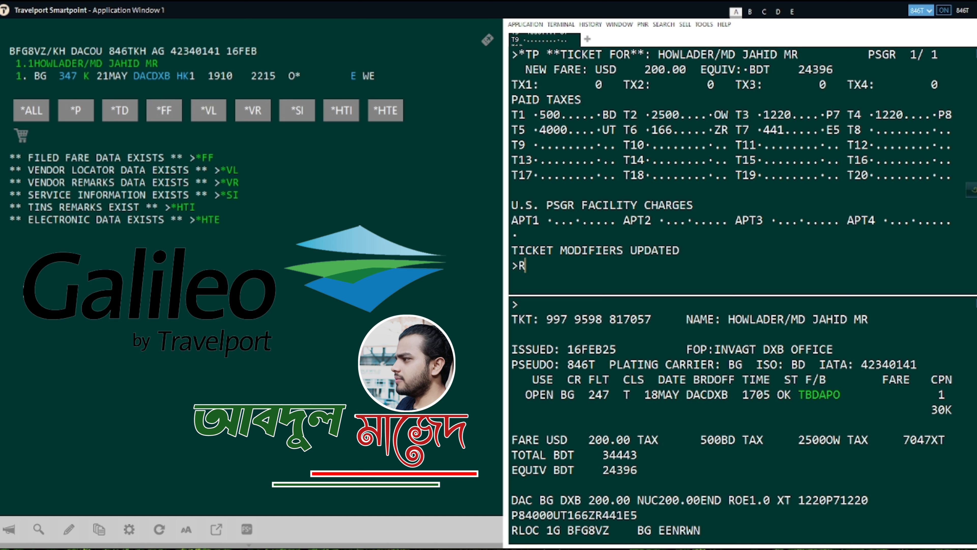
Save the exchange ticket modifiers with R.M and ER, and retrieve the booking again with IR
type("R.M")
key("Return")
type("ER")
key("Return")
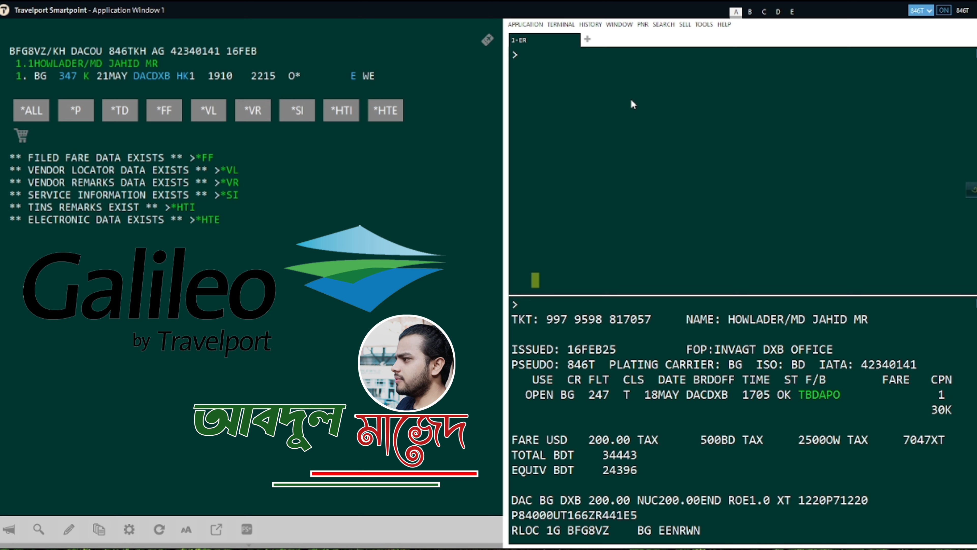
type("IR")
key("Return")
Set a zero commission with TMU1Z0, save it with R.M and ER, and retrieve the booking with IR
type("TMU1Z0")
key("Return")
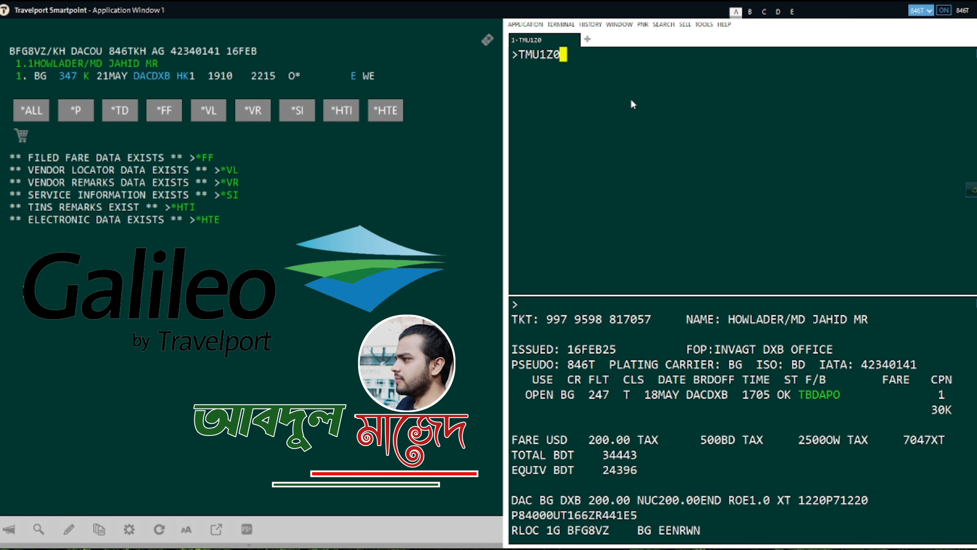
type("R.M")
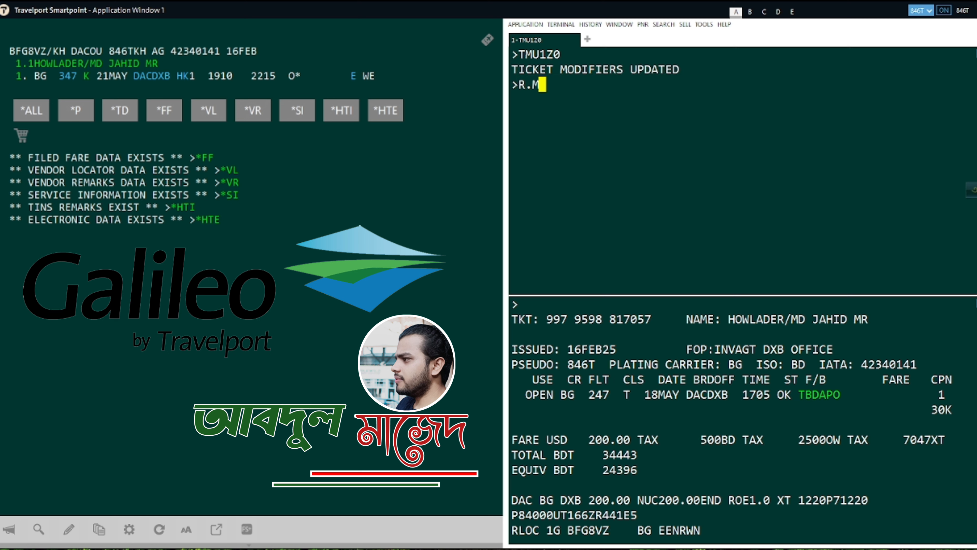
key("Return")
type("ER")
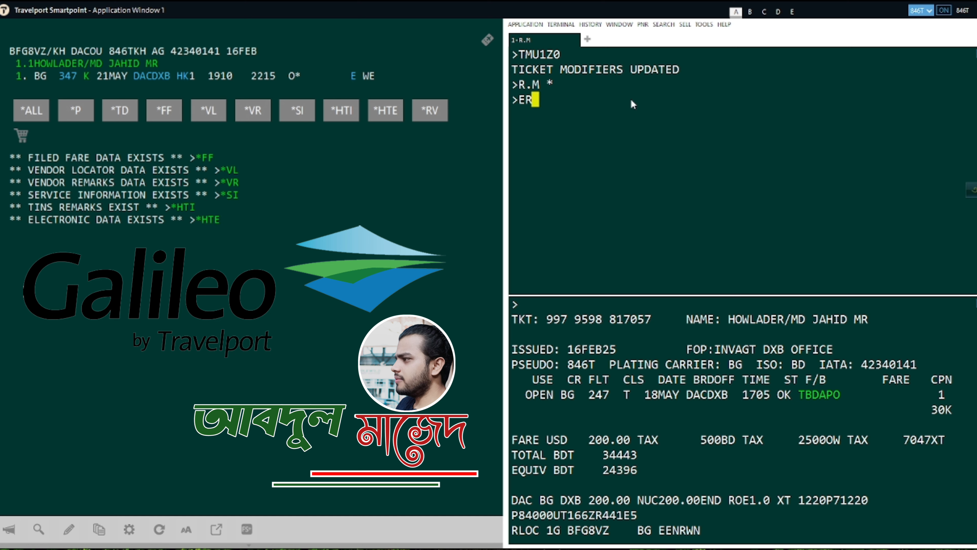
key("Return")
type("IR")
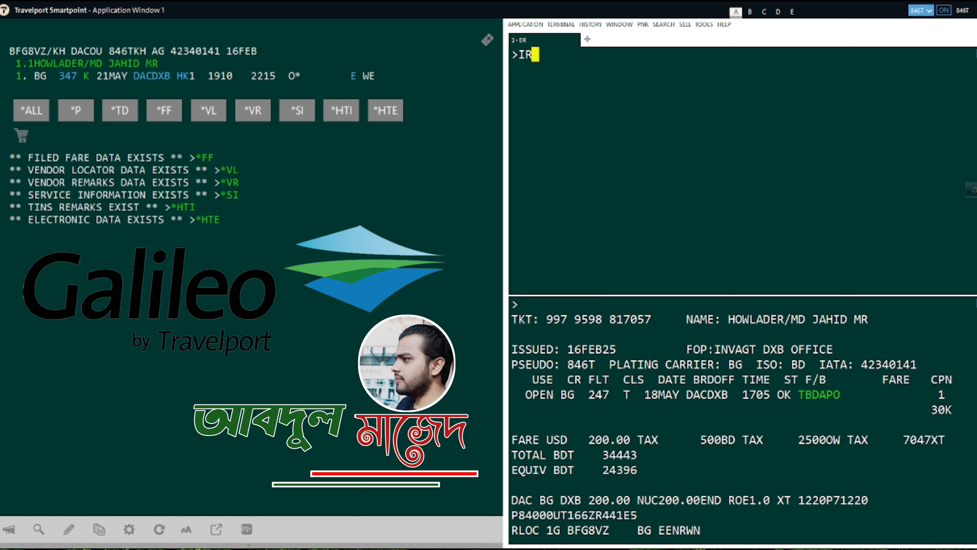
key("Return")
Display the complete filed fare with *FFALL to check its fare, endorsement and ticket modifiers
type("*FFALL")
key("Return")
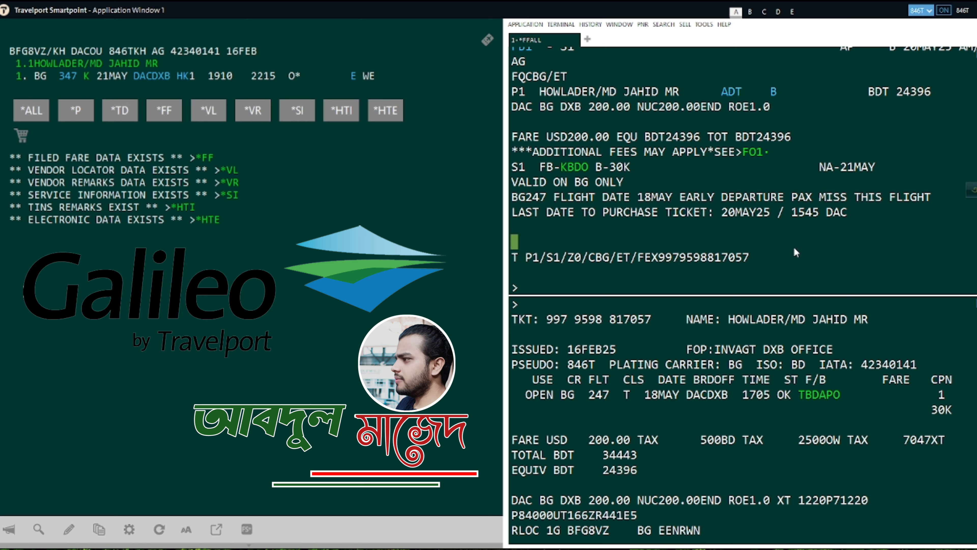
left_click(562, 285)
Retrieve the booking with IR and issue the exchange ticket with TKPDTDAD
type("IR")
key("Return")
type("TKPDTDAD")
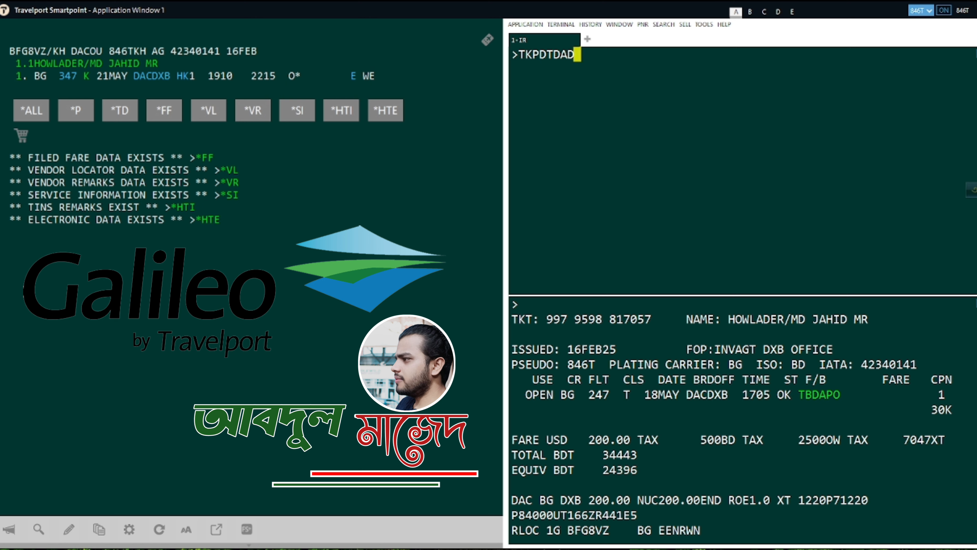
key("Return")
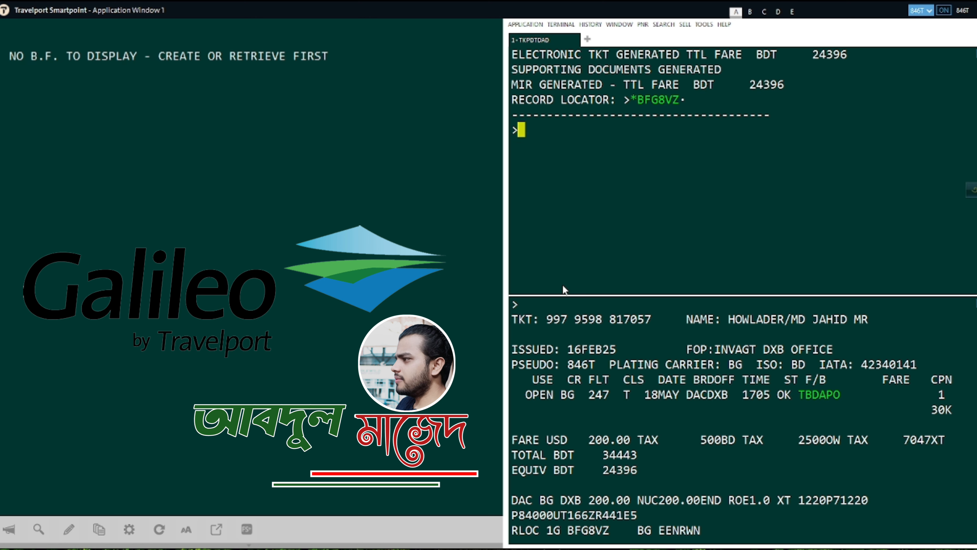
Reopen the booking and display the HMPR sales report to examine the reissued ticket's line
key("Return")
type("HMPR")
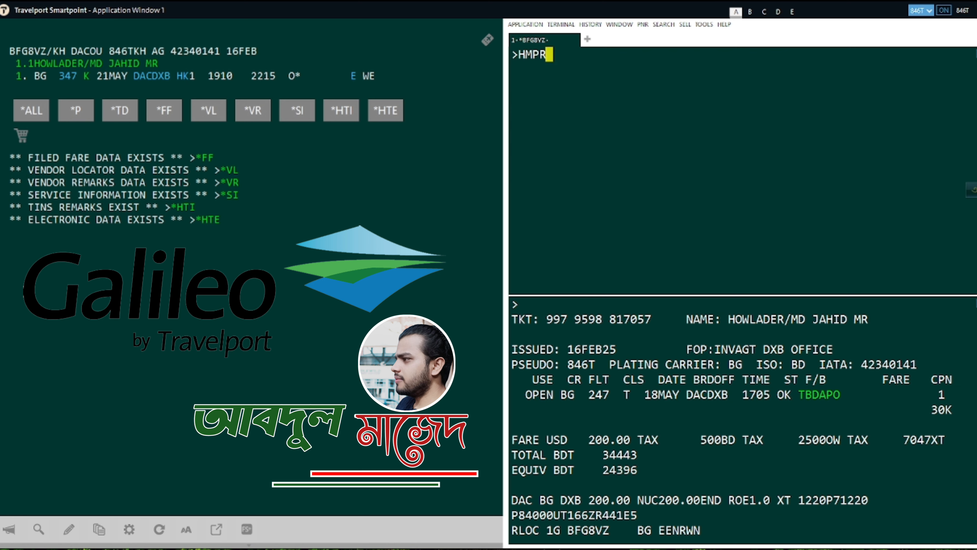
key("Return")
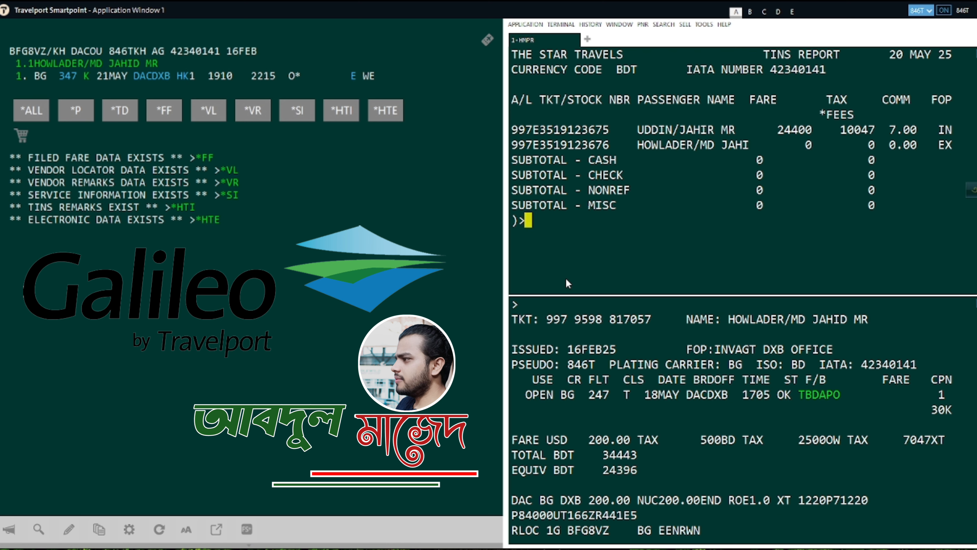
left_click_drag(513, 151, 964, 149)
left_click(674, 264)
type("IR")
key("Return")
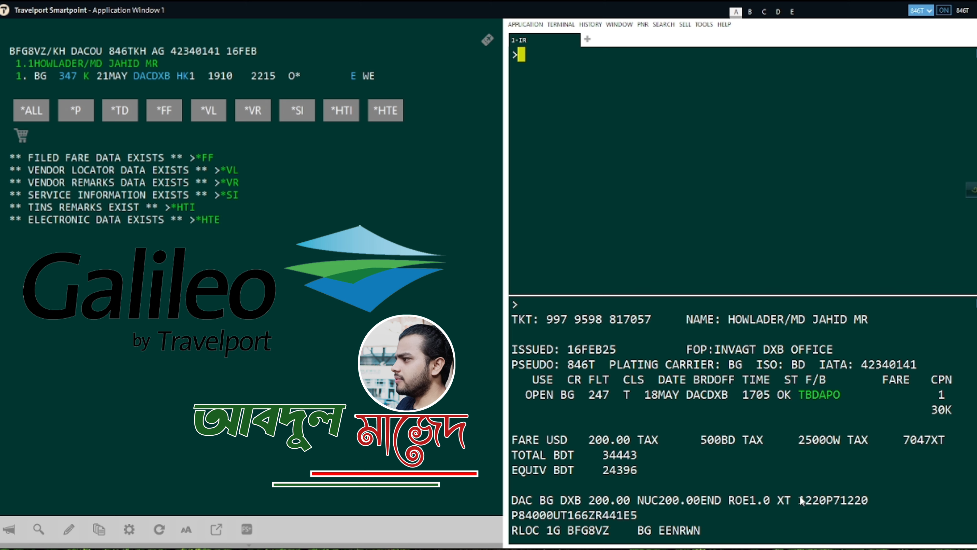
Ignore the current transaction with I and list the booking's electronic tickets with *HTE
type("I")
key("Return")
left_click(207, 220)
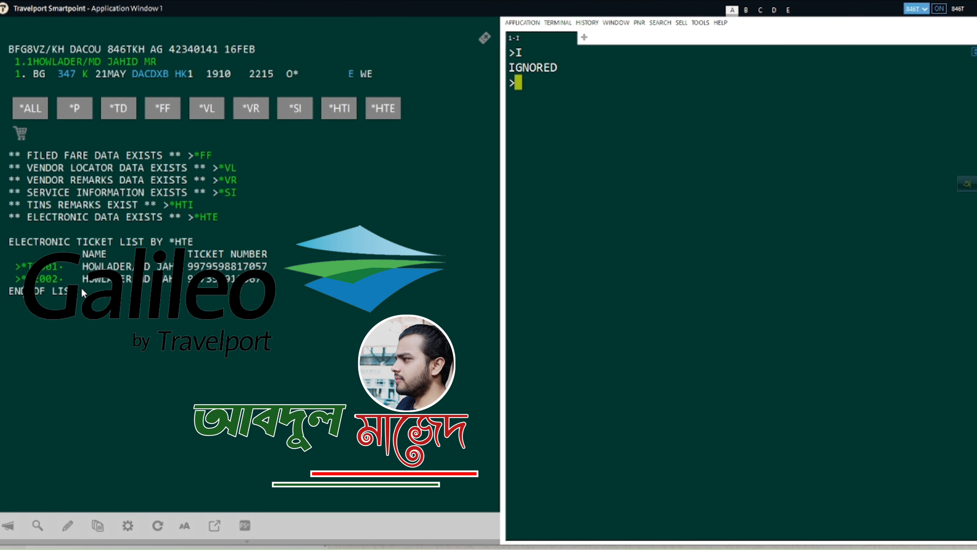
Display the new electronic ticket with *TE/ and its copied number, and examine its flight coupon and total
left_click_drag(266, 280, 188, 280)
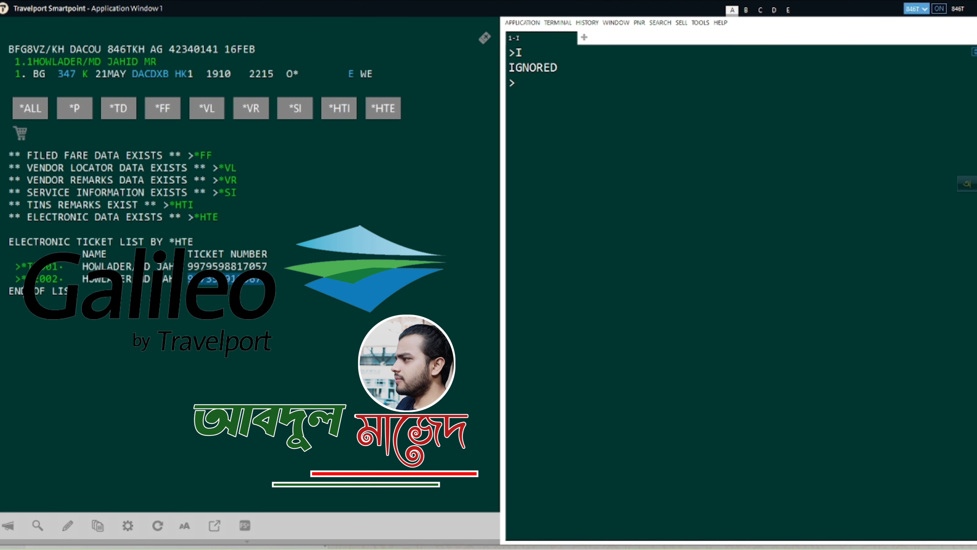
left_click(568, 277)
type("*TE/")
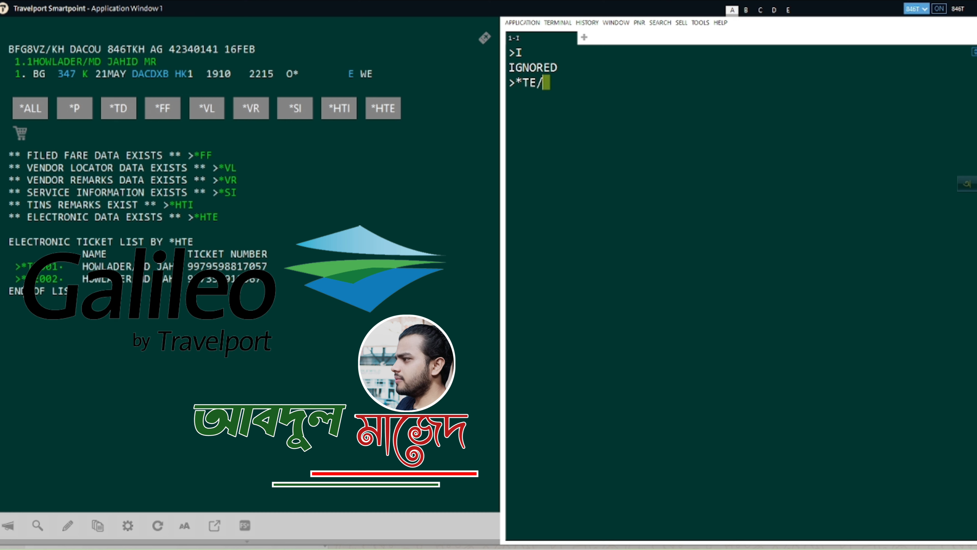
key("ctrl+v")
key("Return")
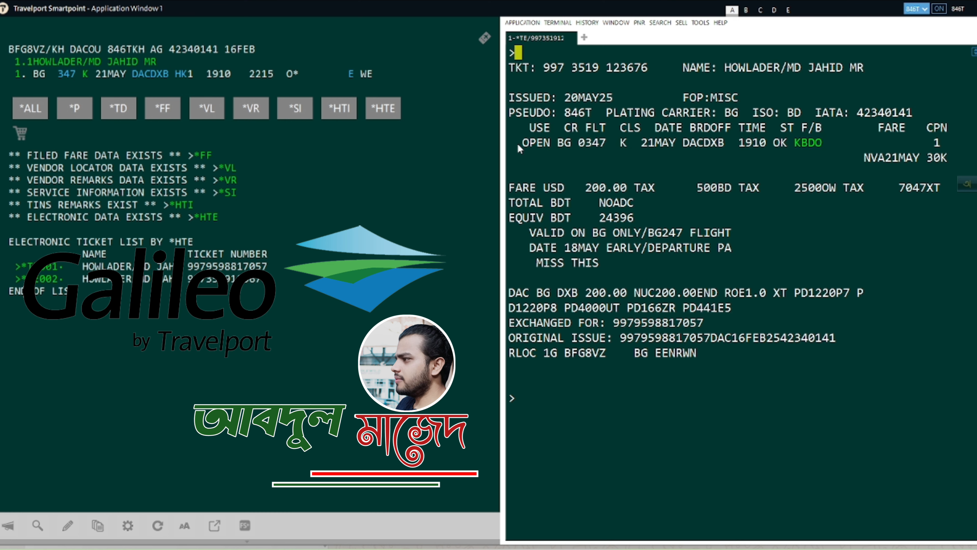
left_click_drag(517, 142, 821, 142)
left_click_drag(645, 204, 510, 207)
left_click(559, 439)
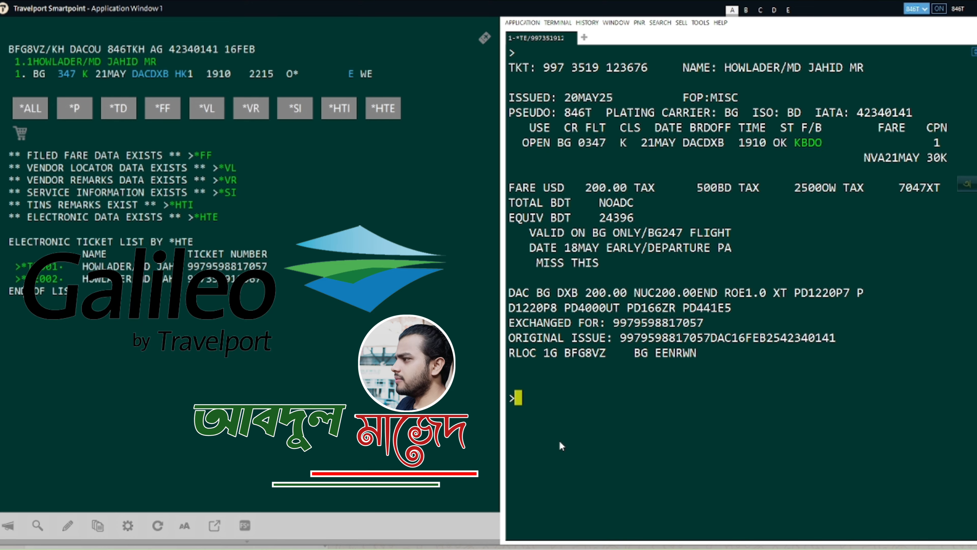